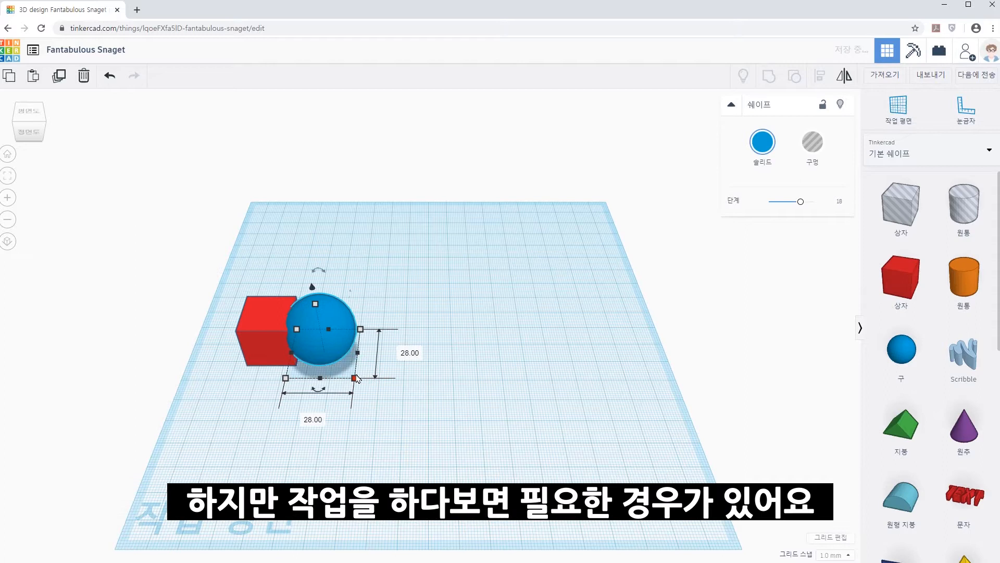
- Resize the blue sphere overlapping the red box to about 28 mm wide and 28 mm deep
left_click(393, 288)
right_click_drag(363, 297, 303, 289)
left_click_drag(356, 376, 359, 379)
right_click_drag(420, 372, 435, 364)
- Copy the overlapping box and sphere and place the copies so that three pairs stand in a row
key("ctrl+c")
key("ctrl+v")
left_click_drag(363, 332, 612, 348)
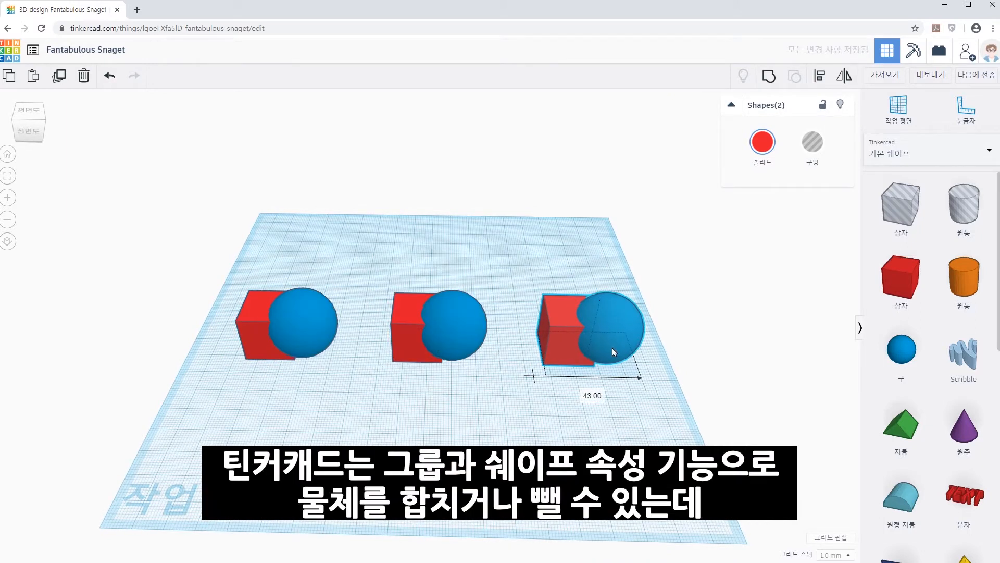
left_click(496, 420)
- Group the box and sphere of the first pair into one merged solid
scroll(495, 427, "up", 4)
middle_click_drag(490, 456, 479, 382)
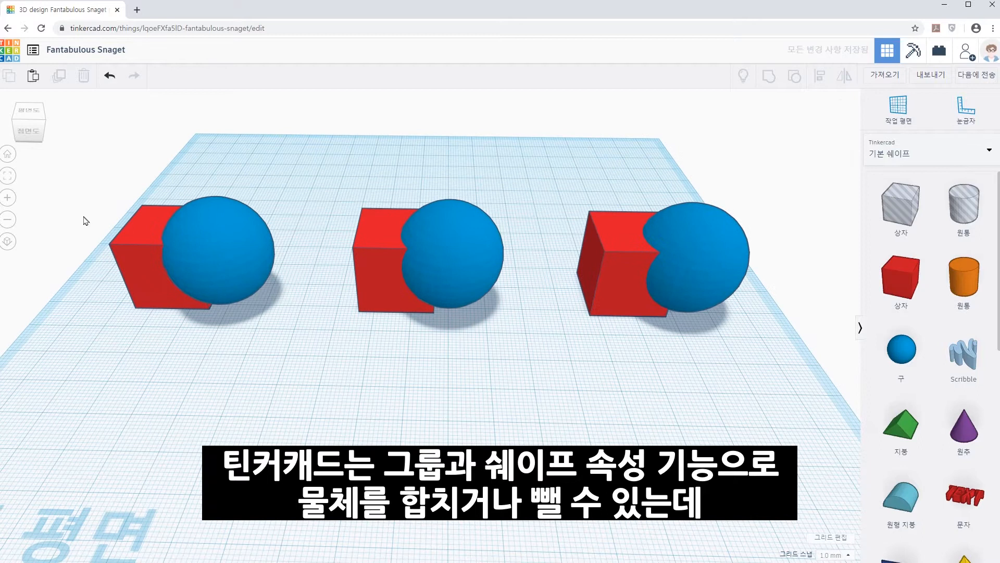
left_click_drag(281, 331, 282, 330)
left_click(770, 80)
- Turn the third pair's sphere into a hole and group it with its box to cut the sphere out
left_click(711, 255)
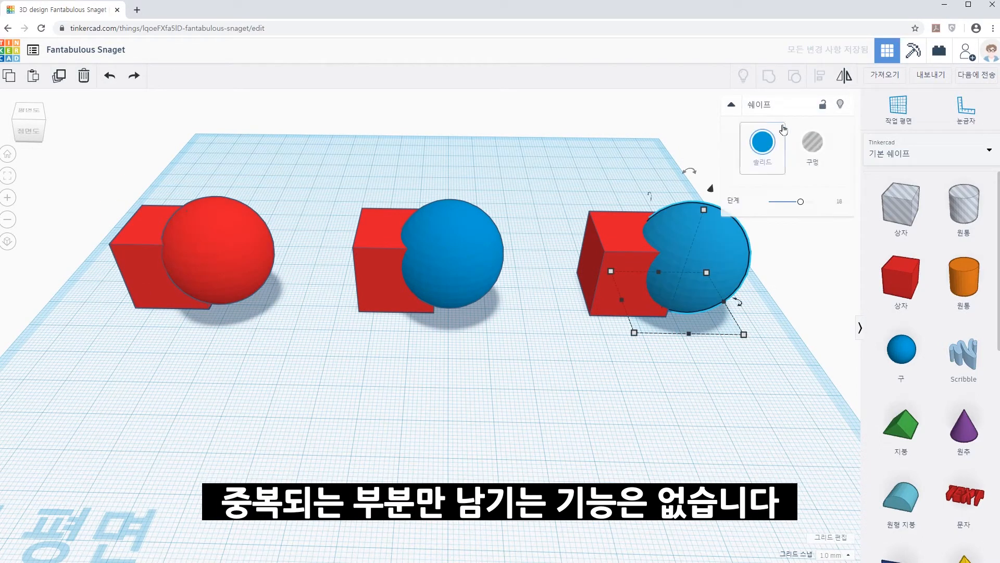
left_click(812, 143)
left_click(594, 152)
left_click_drag(542, 150, 776, 367)
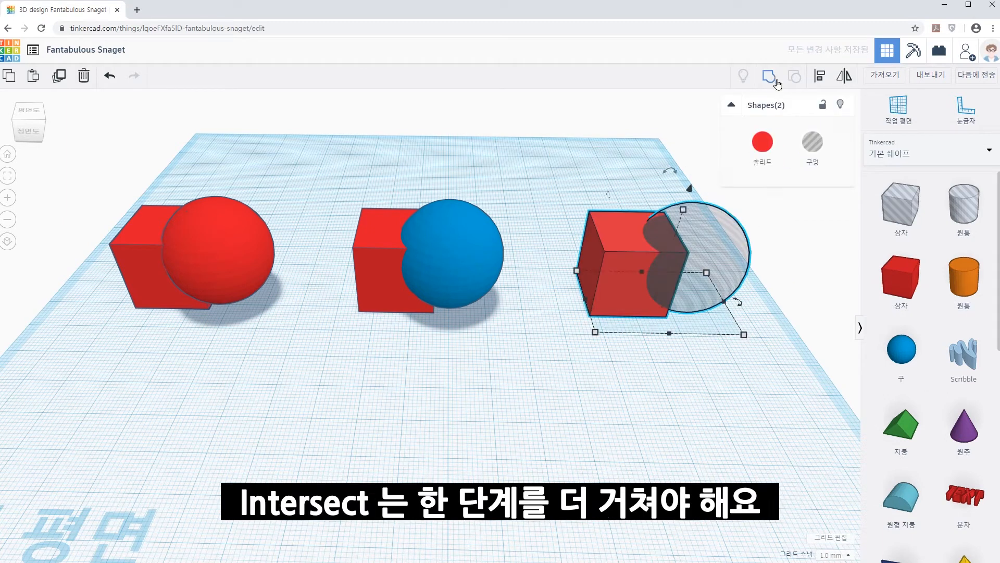
left_click(776, 81)
left_click(623, 364)
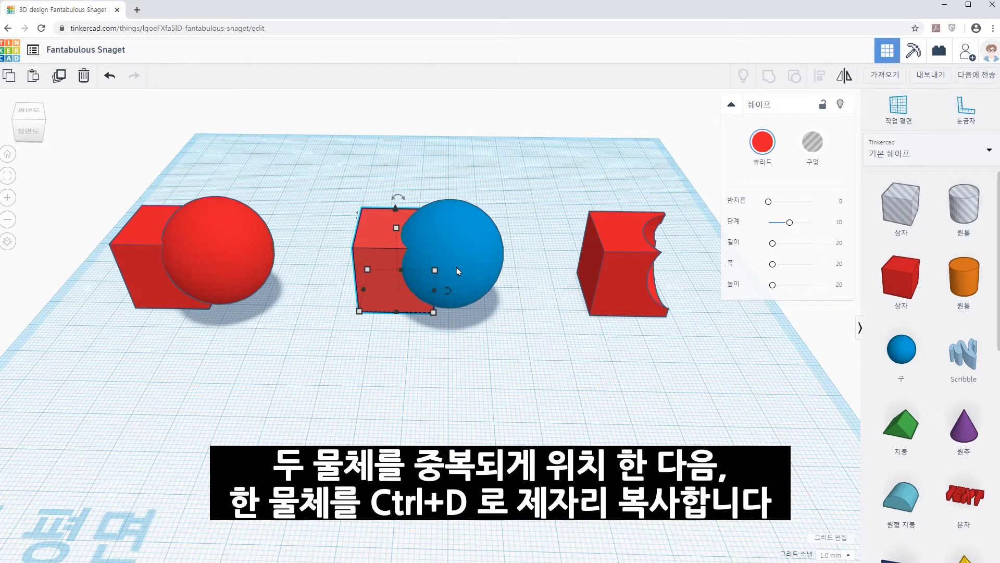
- Duplicate the middle pair's box in place and move the duplicate -50 mm toward the front of the workplane
key("ctrl+d")
left_click_drag(398, 211, 400, 330)
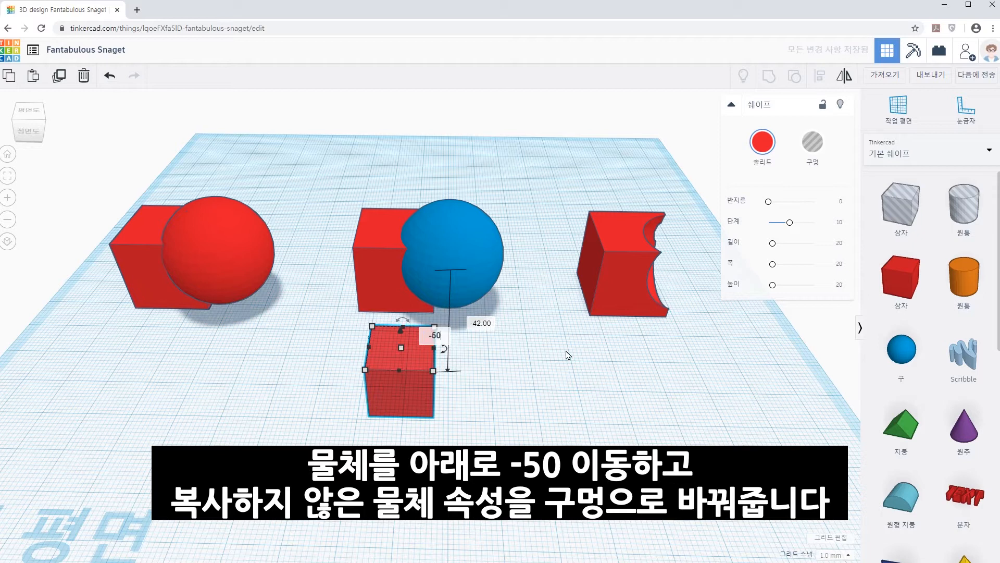
key("Return")
left_click(568, 356)
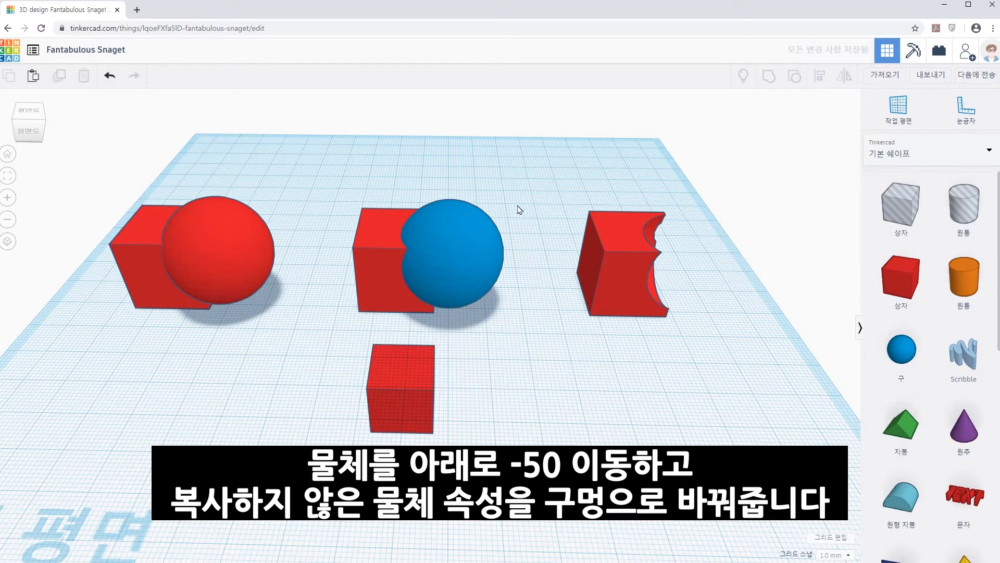
- Turn the middle pair's sphere into a hole and group it with the original box
left_click(476, 232)
left_click(821, 150)
left_click_drag(325, 175, 506, 303)
left_click(768, 77)
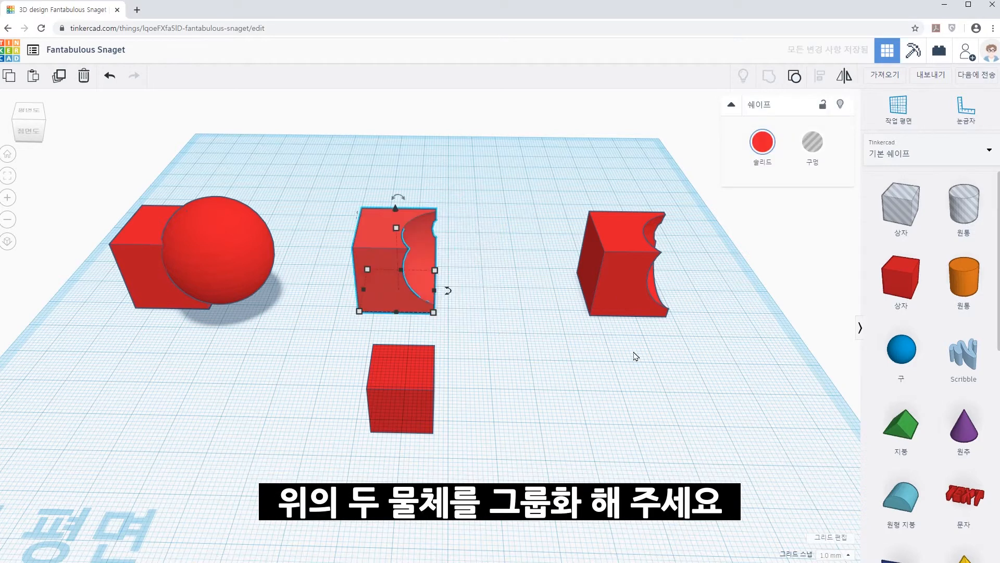
left_click(636, 356)
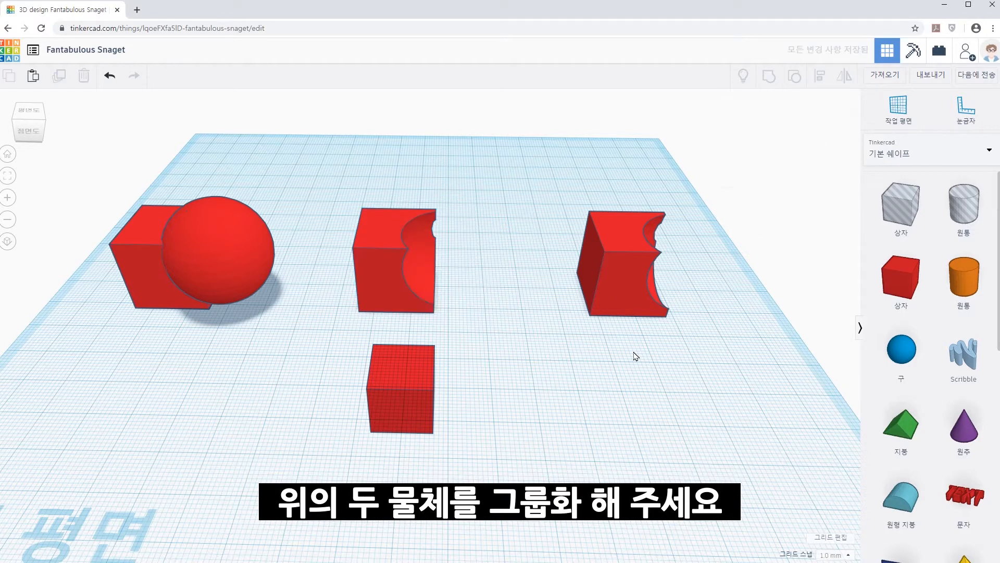
- Turn the grouped cut box into a hole and move the duplicate box back to its original position over it
left_click(434, 248)
left_click(808, 146)
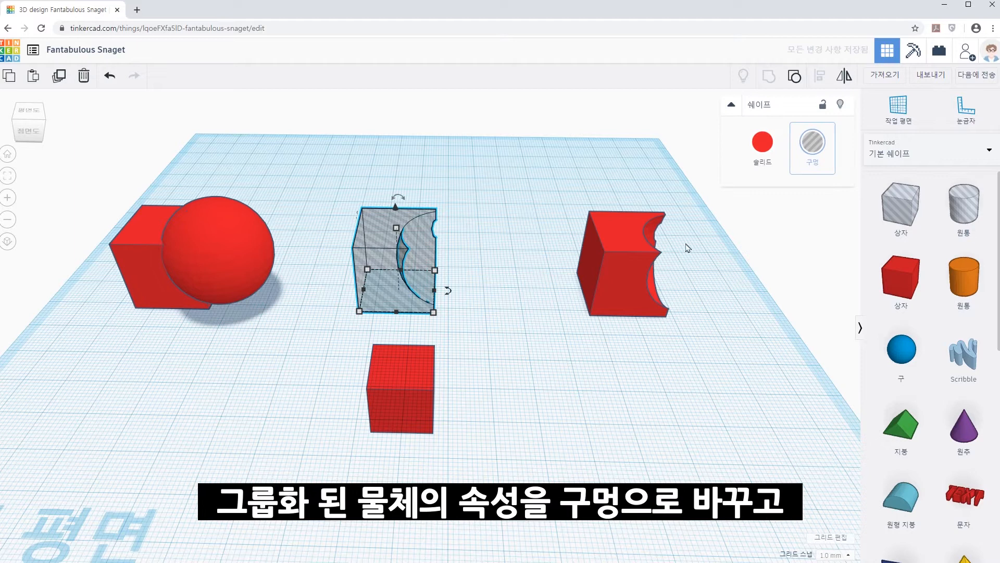
left_click(515, 399)
left_click(396, 375)
left_click_drag(396, 374, 404, 210)
left_click(479, 329)
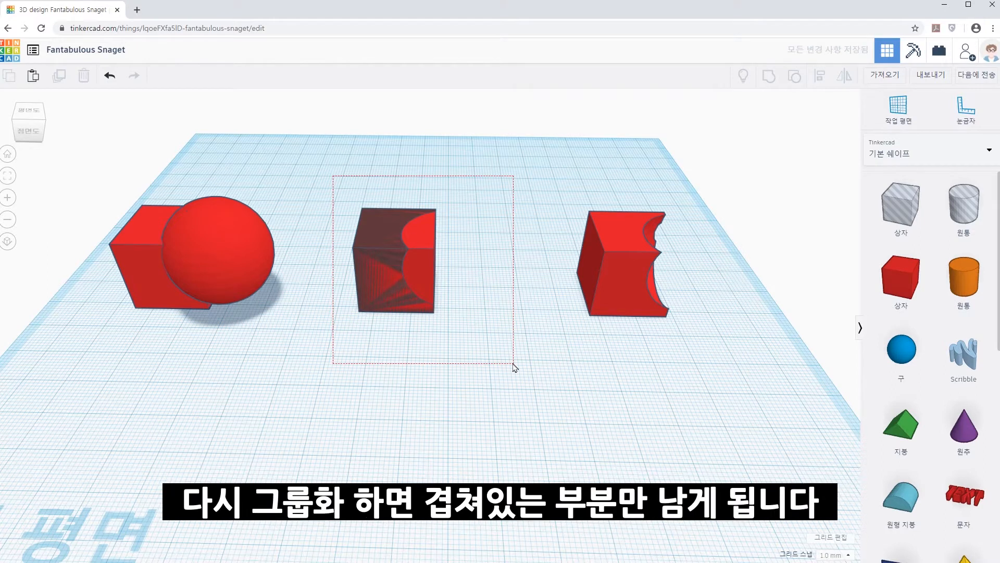
- Group the duplicate box with the overlapping hole shape so that only the box-sphere intersection is kept
left_click_drag(515, 368, 536, 363)
left_click(770, 85)
left_click(541, 363)
right_click_drag(541, 363, 532, 288)
- Place an orange cylinder on the empty workplane and duplicate it in place, raising the duplicate 11 mm
left_click_drag(964, 281, 434, 374)
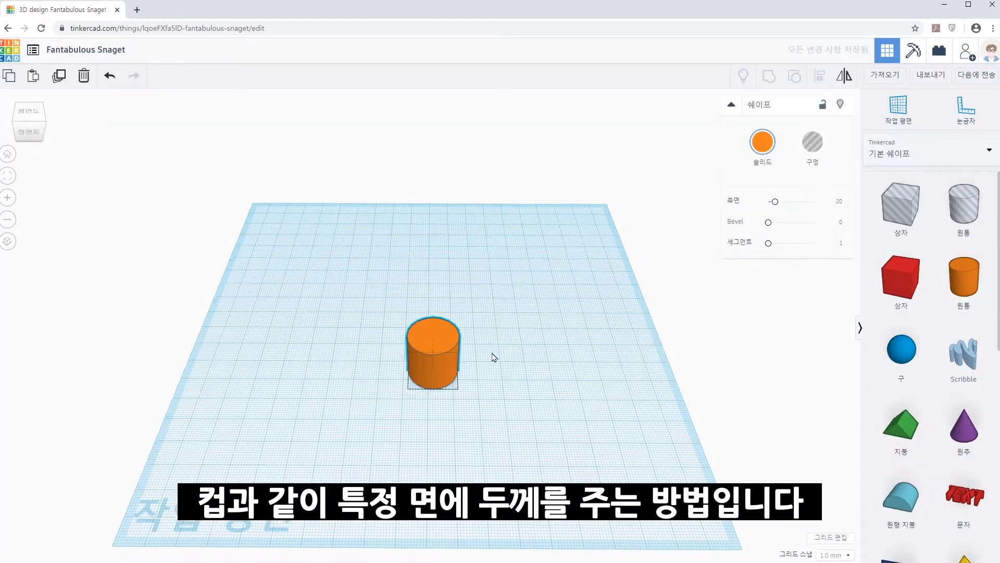
scroll(495, 361, "up", 5)
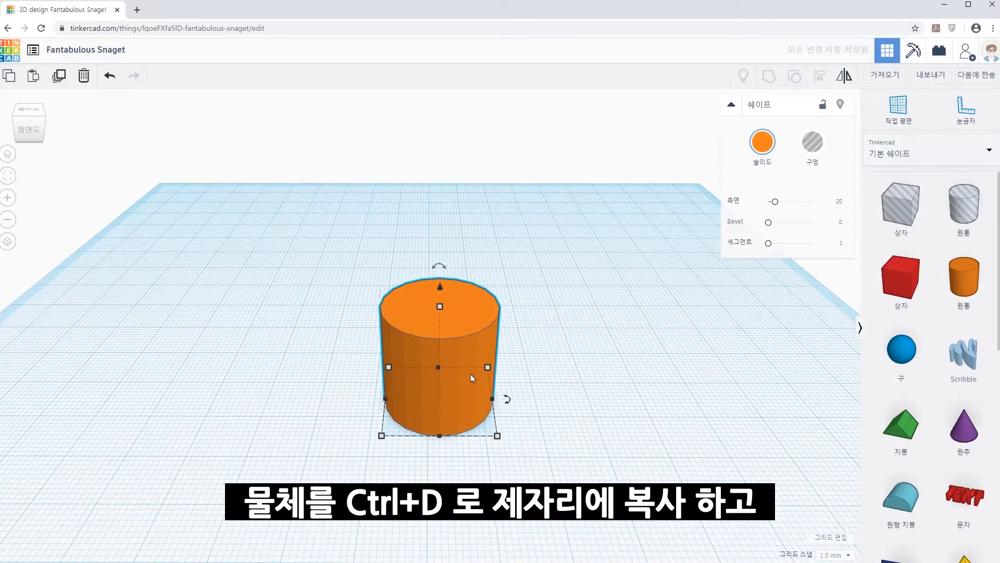
key("ctrl+d")
left_click_drag(440, 287, 441, 229)
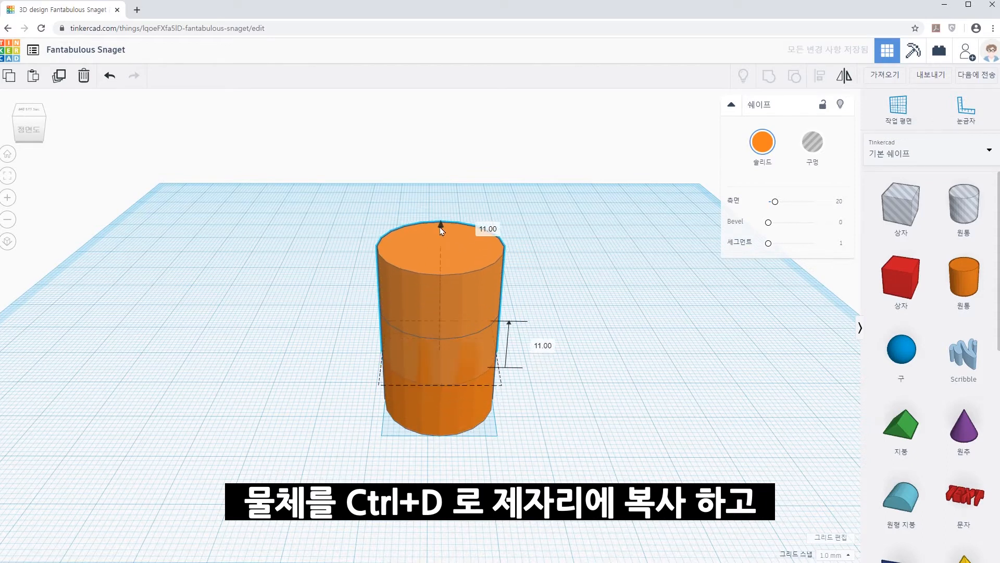
- Shrink the raised duplicate cylinder about its center and lower it 5 mm into the original cylinder
left_click_drag(502, 384, 486, 338)
scroll(485, 338, "down", 3)
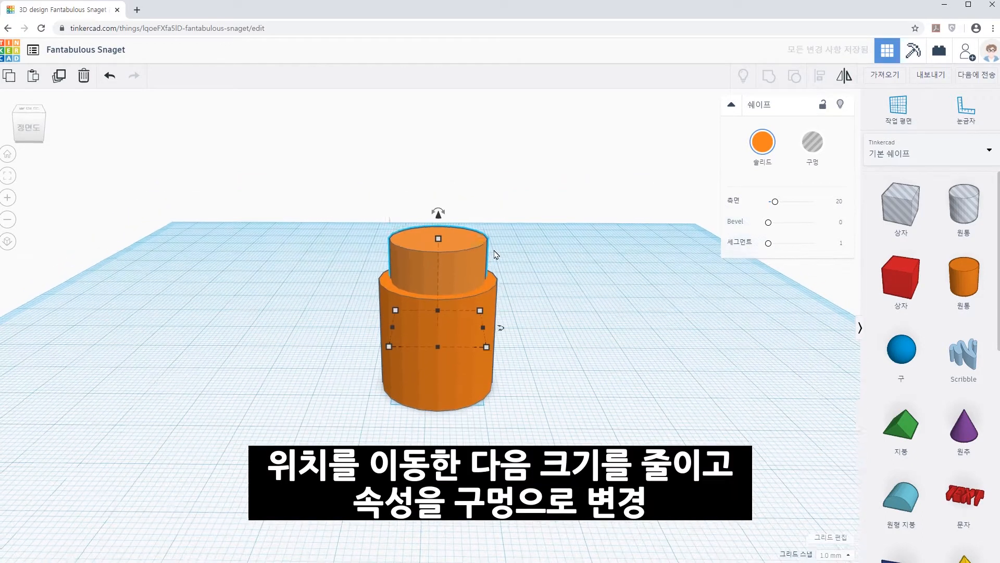
left_click_drag(438, 213, 441, 246)
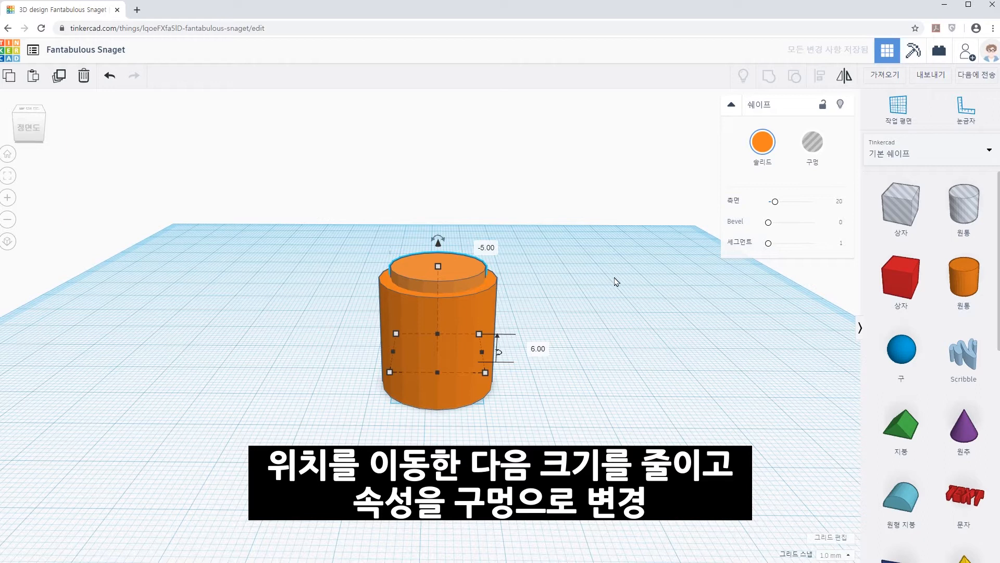
- Turn the inner cylinder into a hole and group it with the outer cylinder to form a cup
left_click(812, 141)
left_click_drag(323, 223, 585, 426)
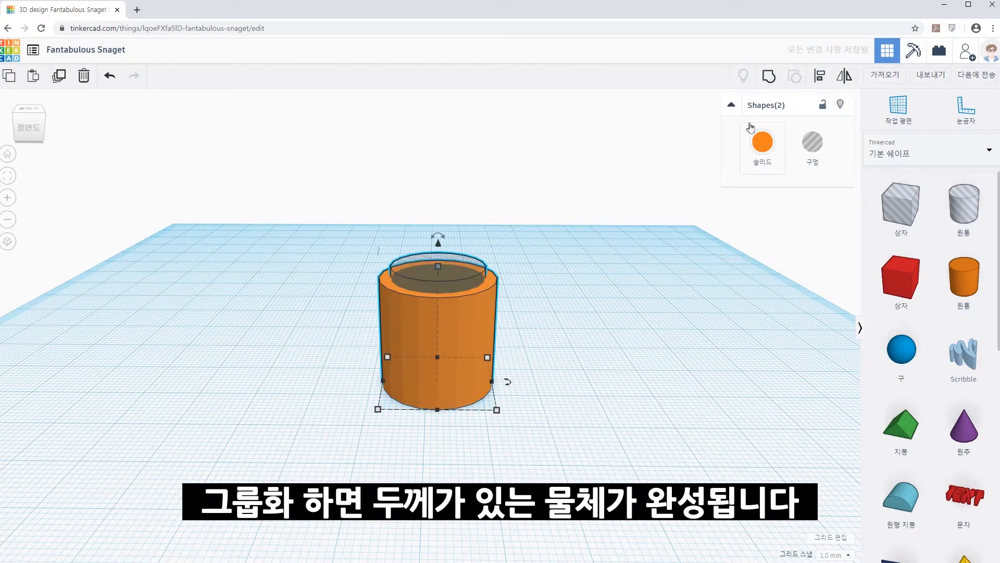
left_click(766, 79)
left_click(557, 301)
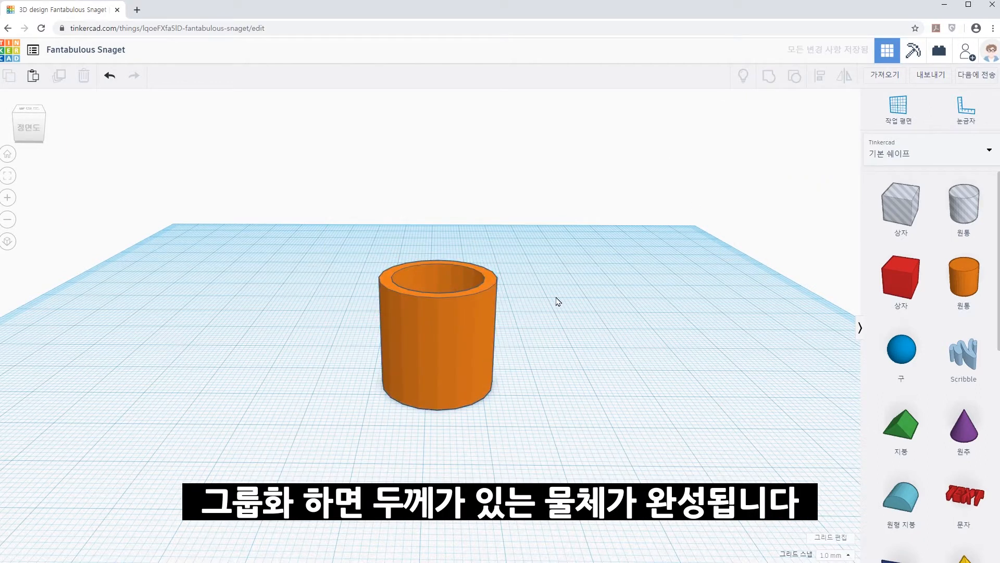
- Make the cup's solid color transparent and examine the thickness of its walls and floor
left_click(489, 312)
left_click(763, 142)
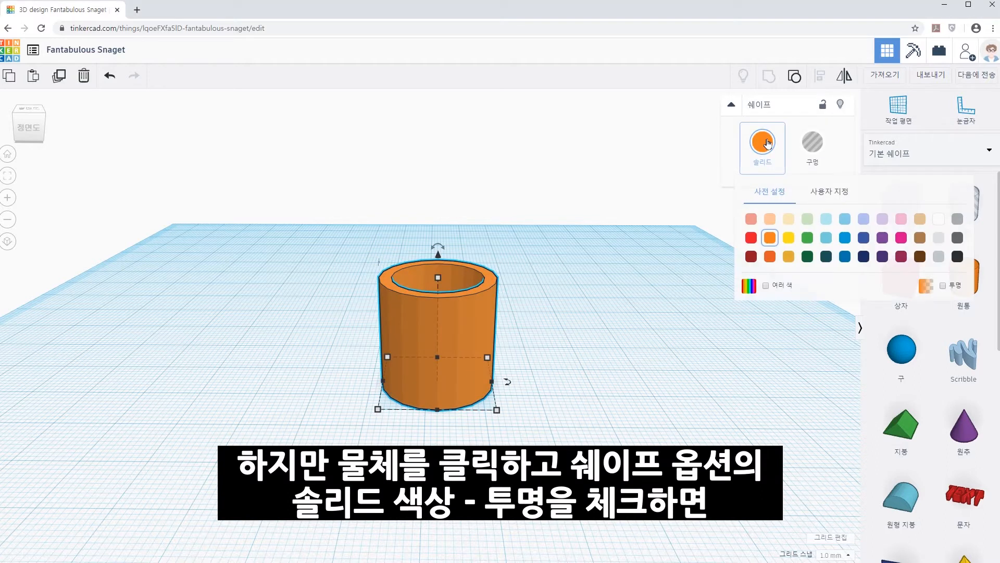
left_click(944, 286)
right_click_drag(616, 389, 604, 340)
scroll(513, 361, "up", 3)
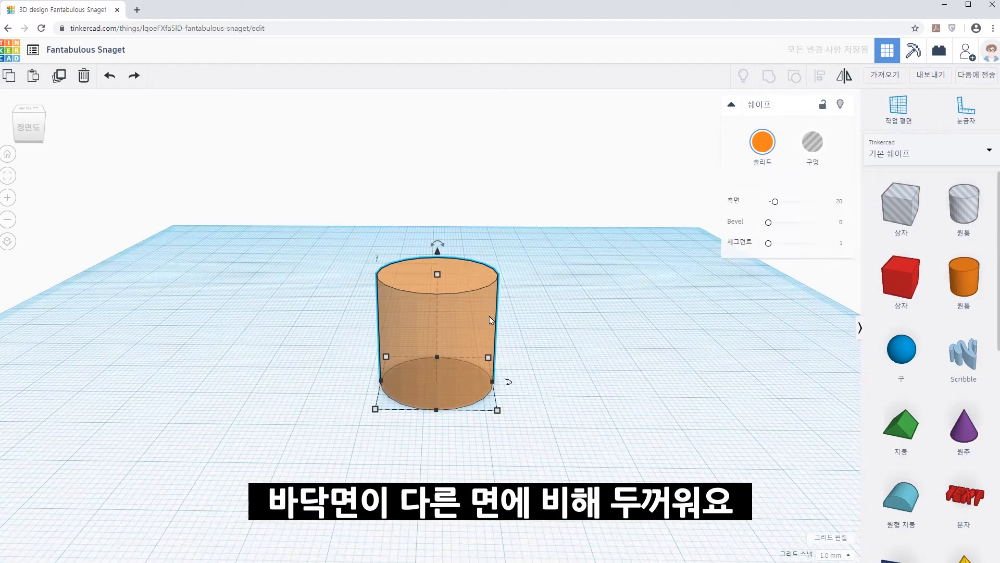
- Raise the duplicate transparent cylinder slightly and scale it about its center to 16 mm wide and deep
left_click_drag(437, 243, 439, 213)
left_click_drag(500, 378, 485, 368, "alt+shift")
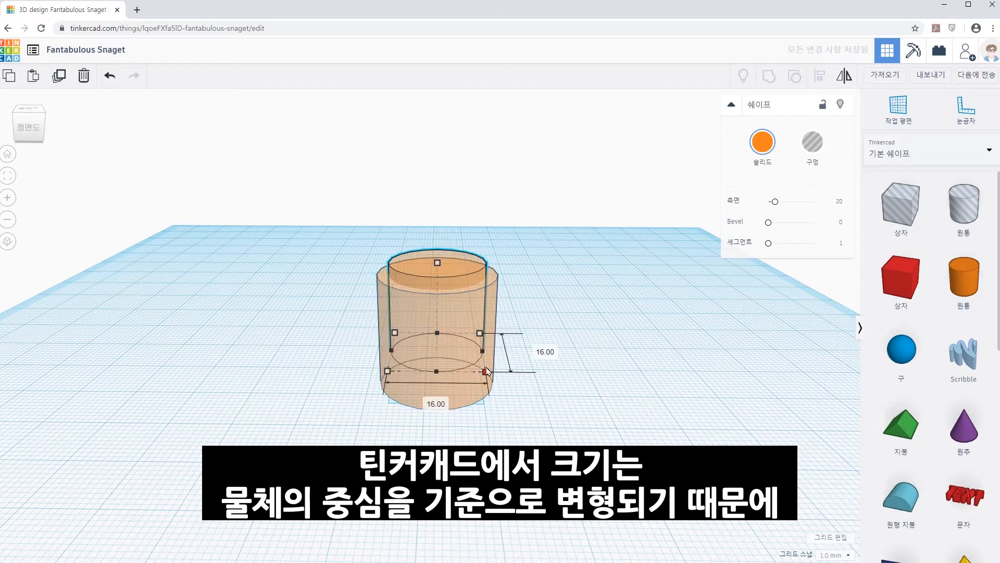
- Increase the inner cylinder's height and lower it toward the outer cylinder's base, leaving a thin floor
left_click_drag(437, 264, 437, 220)
right_click_drag(526, 254, 522, 226)
left_click_drag(440, 183, 440, 199)
right_click_drag(544, 254, 542, 230)
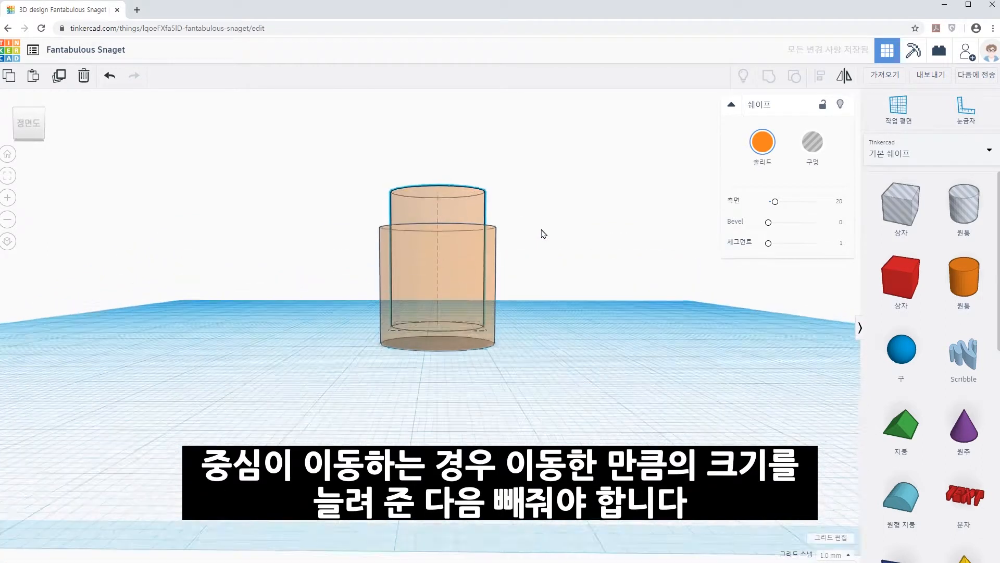
left_click_drag(438, 166, 438, 172)
right_click_drag(66, 205, 201, 235)
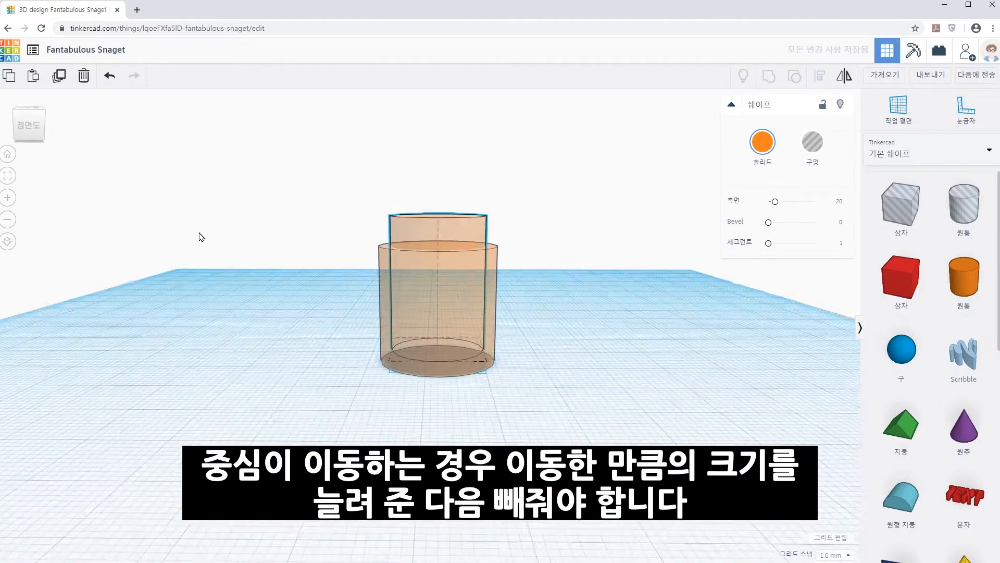
- Group the inner and outer transparent cylinders
left_click_drag(538, 177, 260, 471)
left_click(767, 82)
left_click(620, 261)
right_click_drag(607, 283, 581, 279)
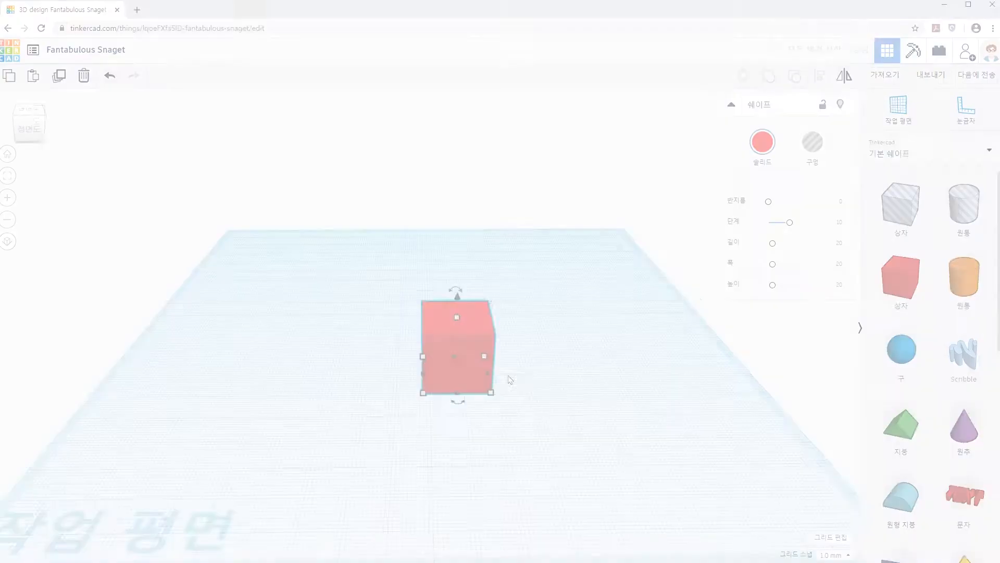
- Copy the red box and paste a second box overlapping it
left_click(551, 315)
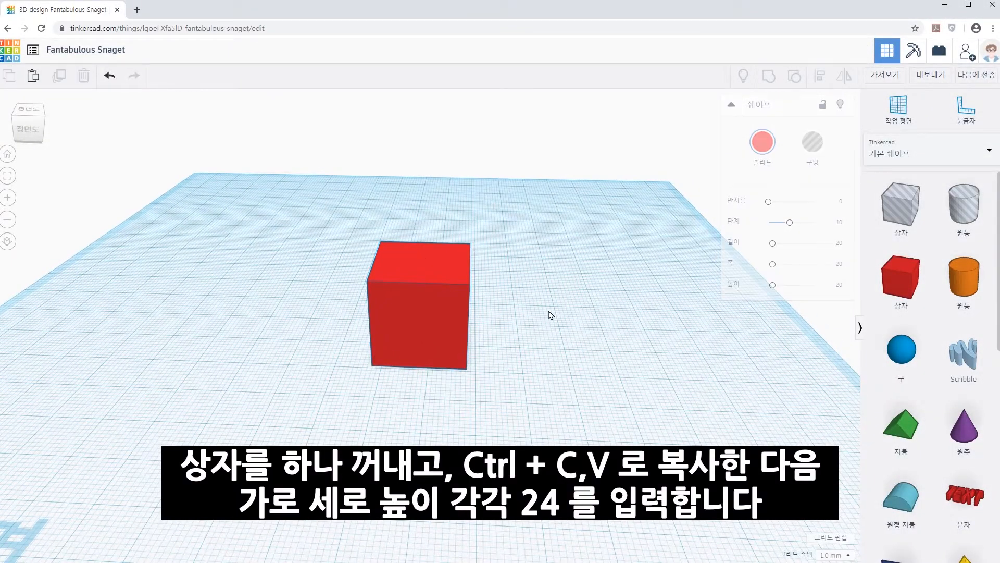
left_click(455, 299)
key("ctrl+c")
key("ctrl+v")
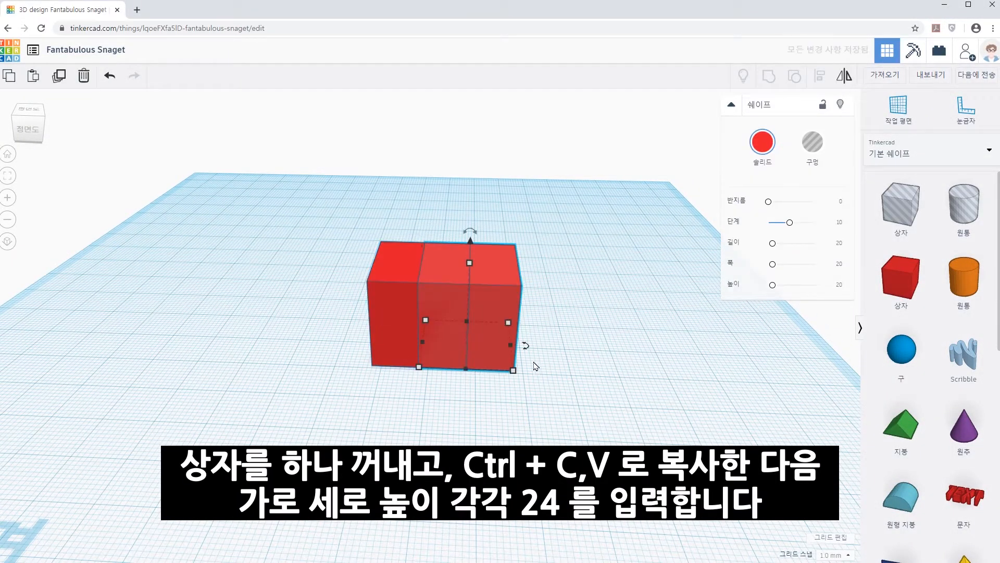
- Set the pasted box's width, depth and height to 24 mm each
left_click(474, 403)
type("24")
key("Tab")
type("2")
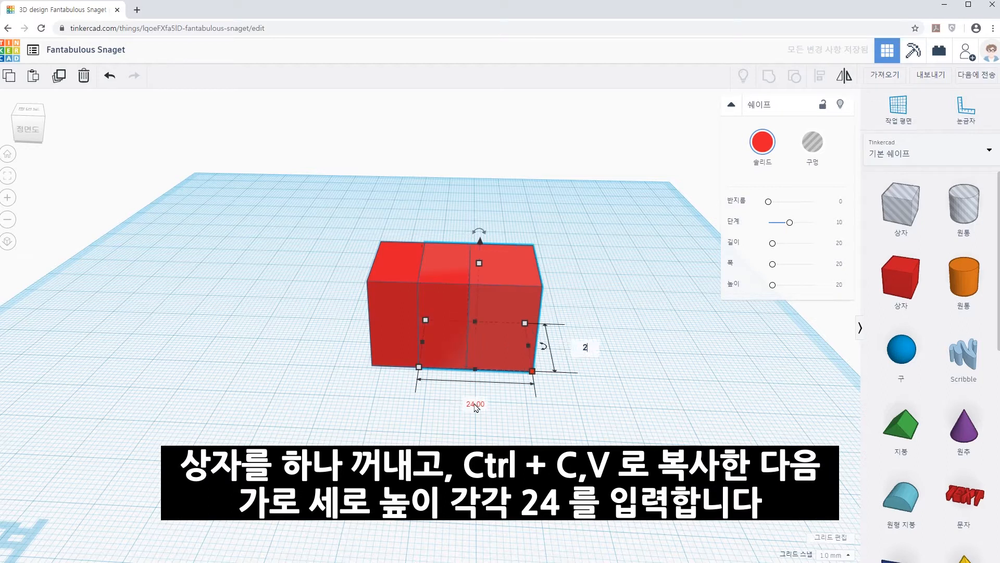
type("4")
key("Tab")
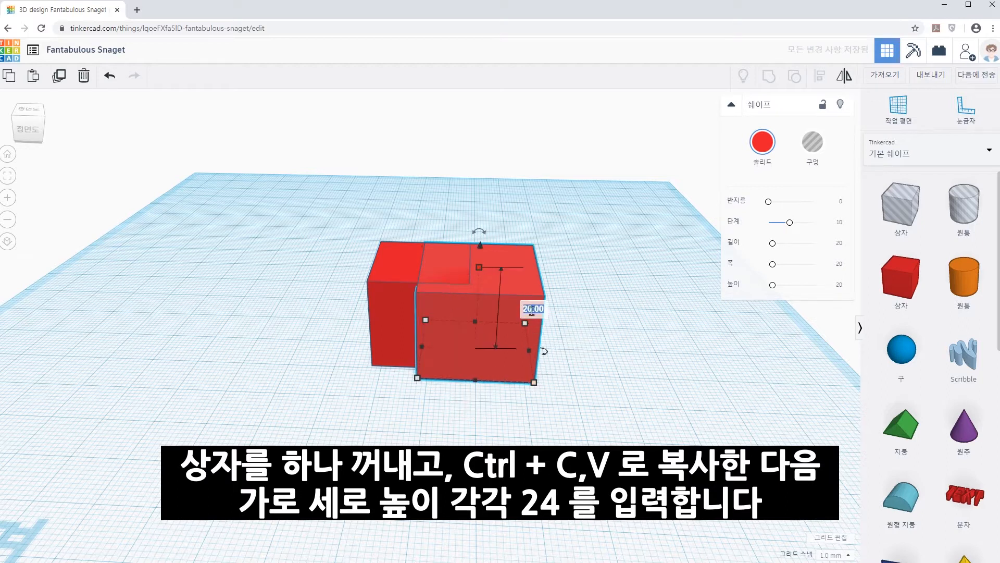
key("Return")
left_click(624, 361)
- Turn the smaller original box into a hole
right_click_drag(625, 361, 664, 362)
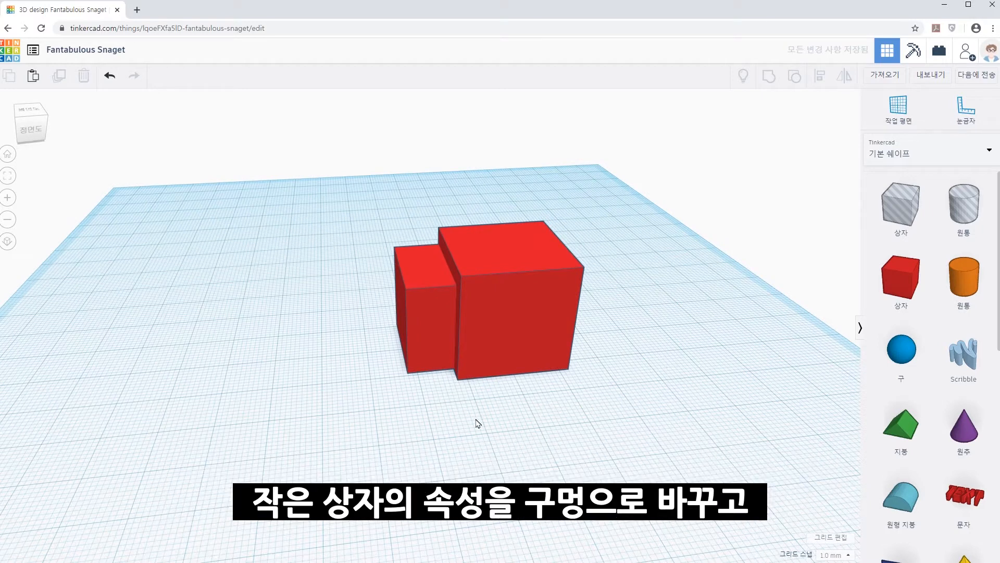
left_click(439, 322)
left_click(814, 146)
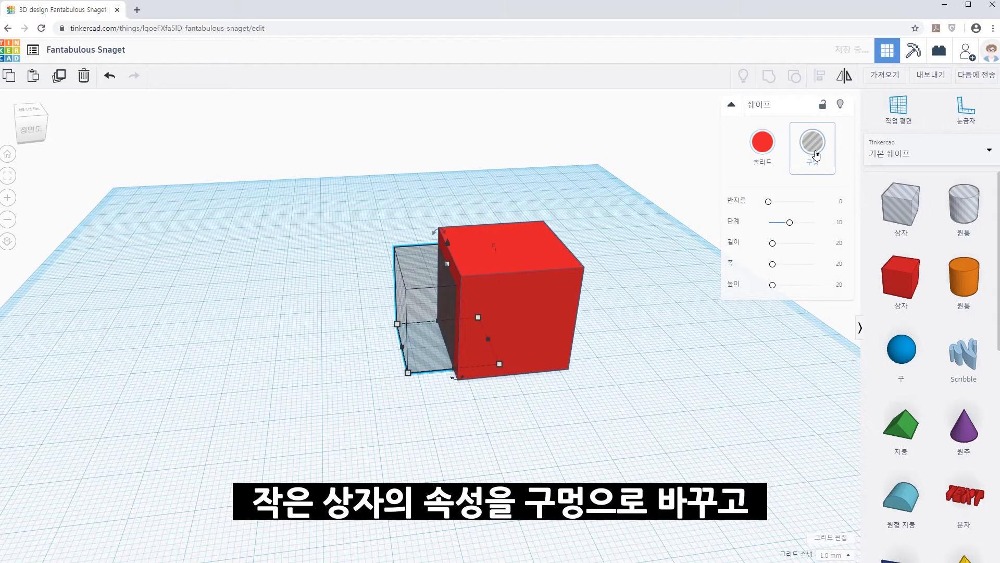
left_click(655, 449)
- Align the two boxes to their centers in width, depth and height
left_click_drag(665, 434, 666, 437)
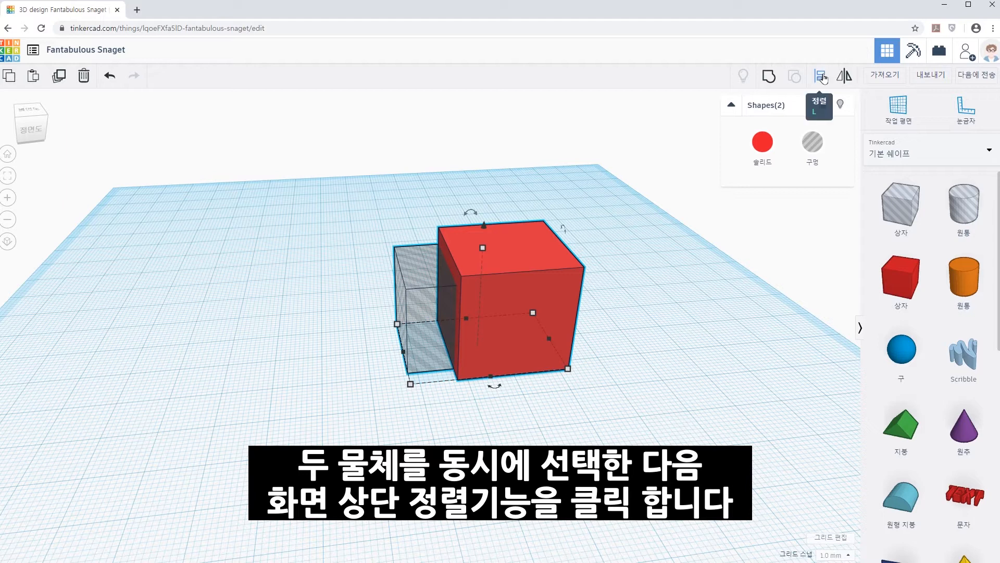
right_click_drag(519, 426, 534, 443)
left_click(511, 400)
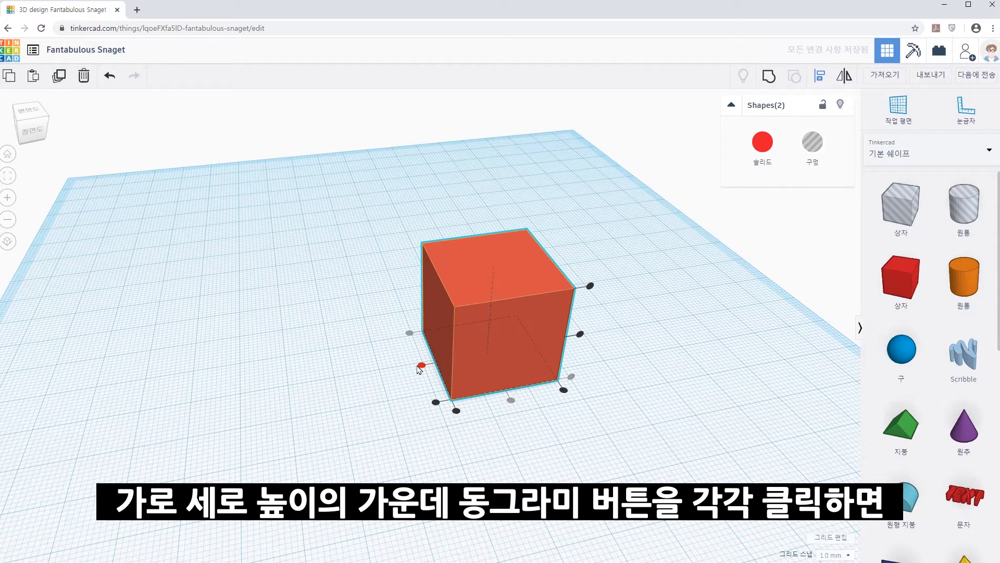
left_click(581, 334)
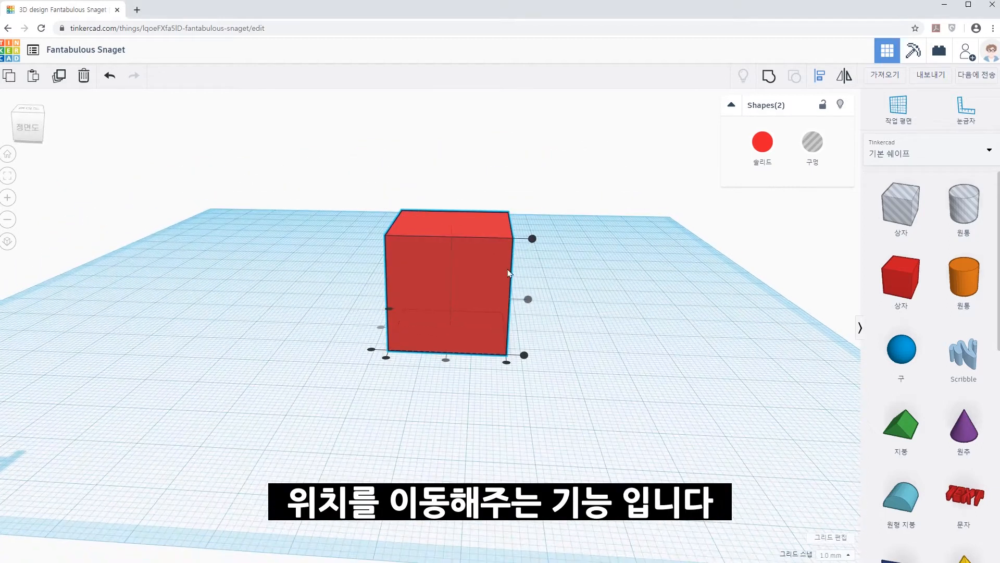
- Make the solid outer box transparent so the smaller hole box inside can be seen
left_click(508, 268)
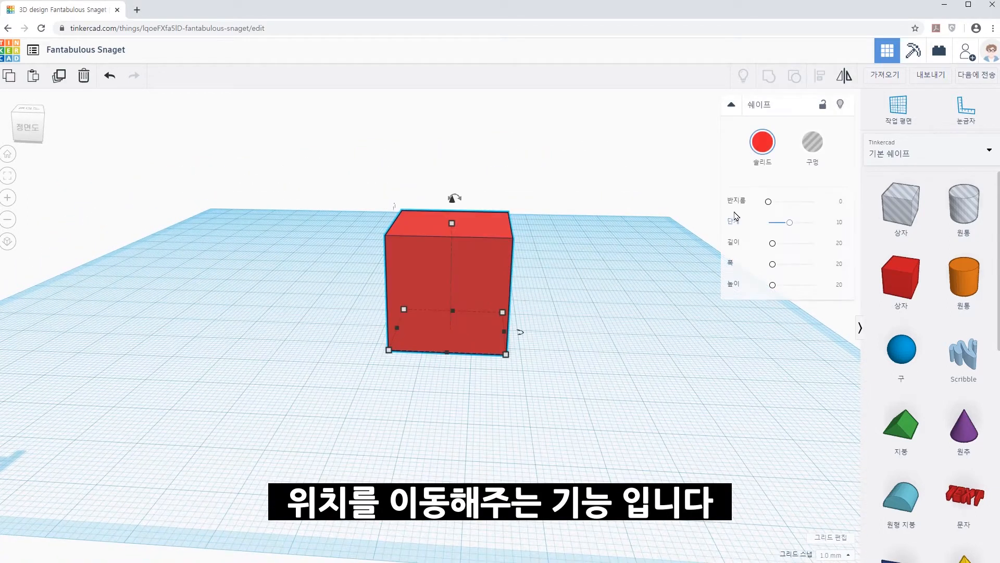
left_click(760, 148)
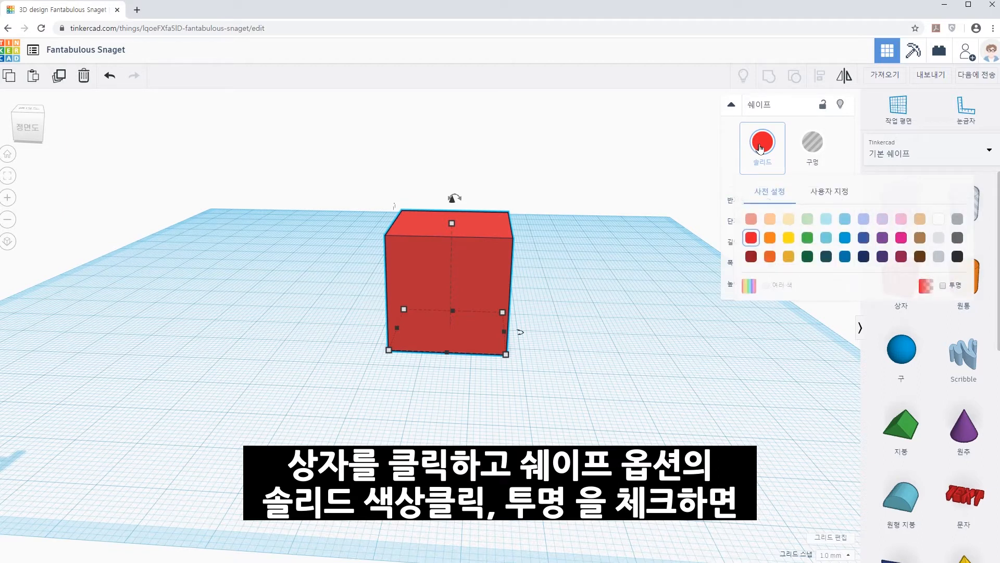
left_click(943, 285)
left_click(608, 313)
- Group the transparent box with the hole box inside it to hollow it out
middle_click_drag(608, 313, 726, 379)
right_click_drag(726, 379, 684, 350)
scroll(688, 348, "up", 4)
scroll(684, 350, "down", 3)
left_click_drag(384, 186, 752, 483)
left_click(769, 77)
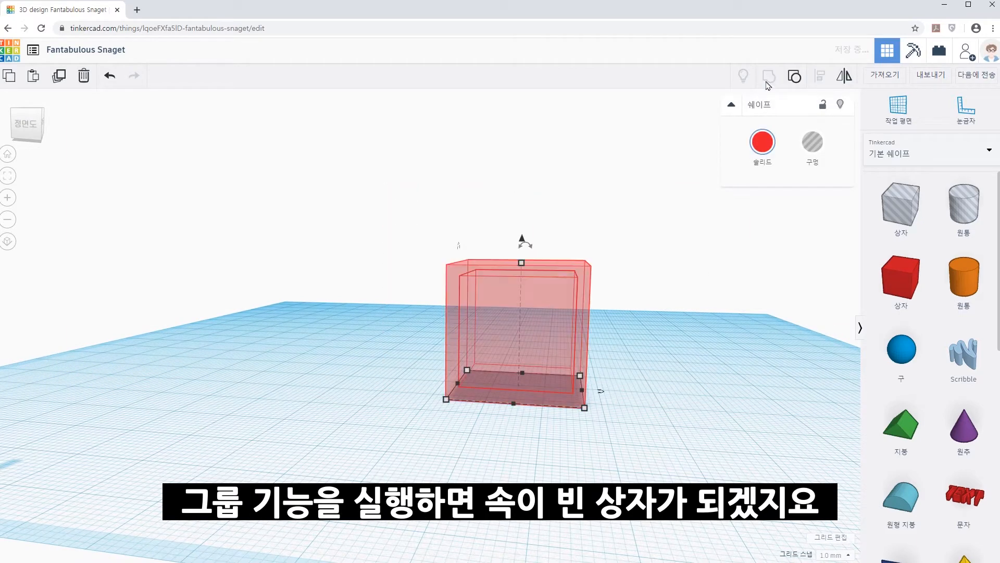
- Turn off the transparency of the grouped hollow box
left_click(705, 301)
right_click_drag(704, 301, 687, 323)
scroll(704, 327, "down", 3)
left_click(539, 342)
left_click(763, 145)
left_click(943, 285)
- Add a new box beside the hollow box, enlarge its base and reduce its height
left_click(901, 292)
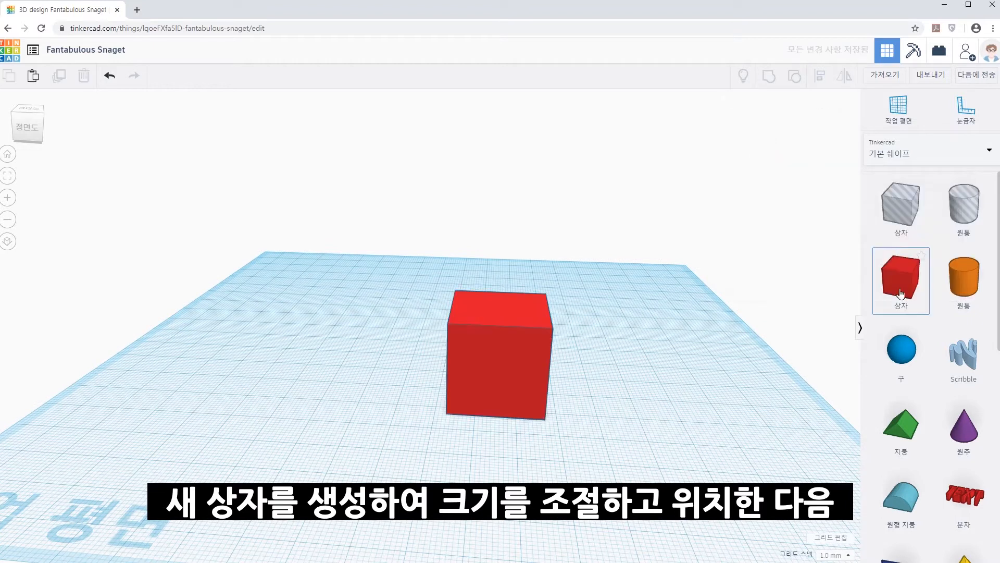
left_click(625, 429)
left_click_drag(677, 453, 794, 494)
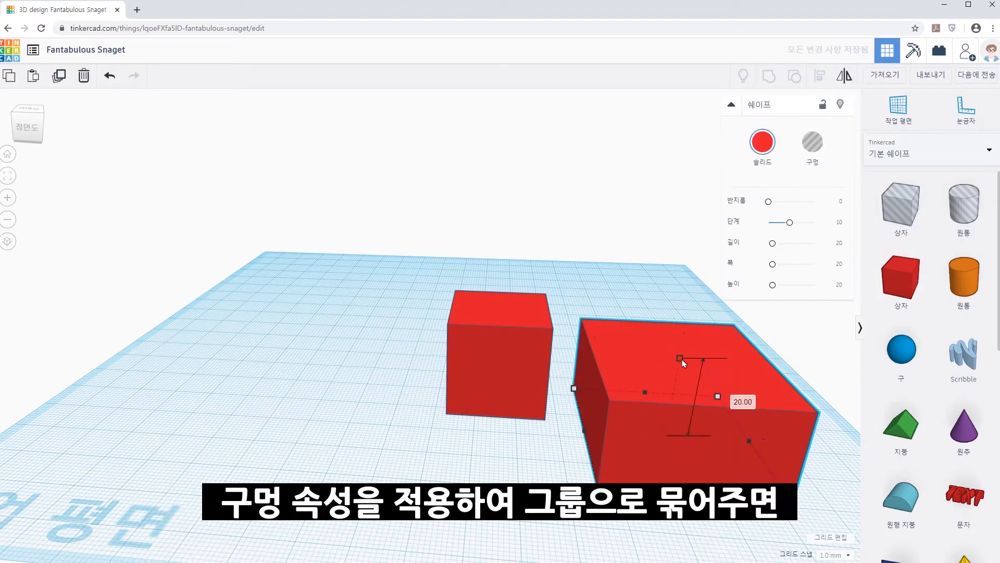
left_click_drag(681, 359, 677, 404)
- Move the flattened box over the hollow box and raise it to its upper end
left_click_drag(636, 437, 450, 387)
left_click_drag(498, 336, 502, 279)
right_click_drag(506, 280, 515, 247)
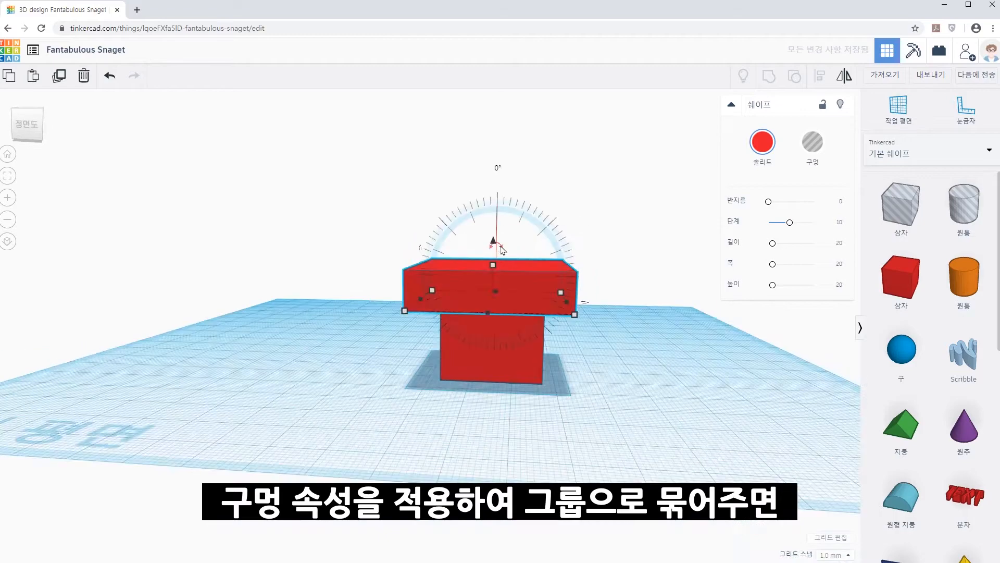
- Turn the flattened box into a hole and group it with the hollow box to cut it open
left_click(643, 374)
right_click_drag(653, 375, 636, 386)
middle_click_drag(635, 383, 689, 399)
scroll(689, 398, "up", 3)
left_click(552, 312)
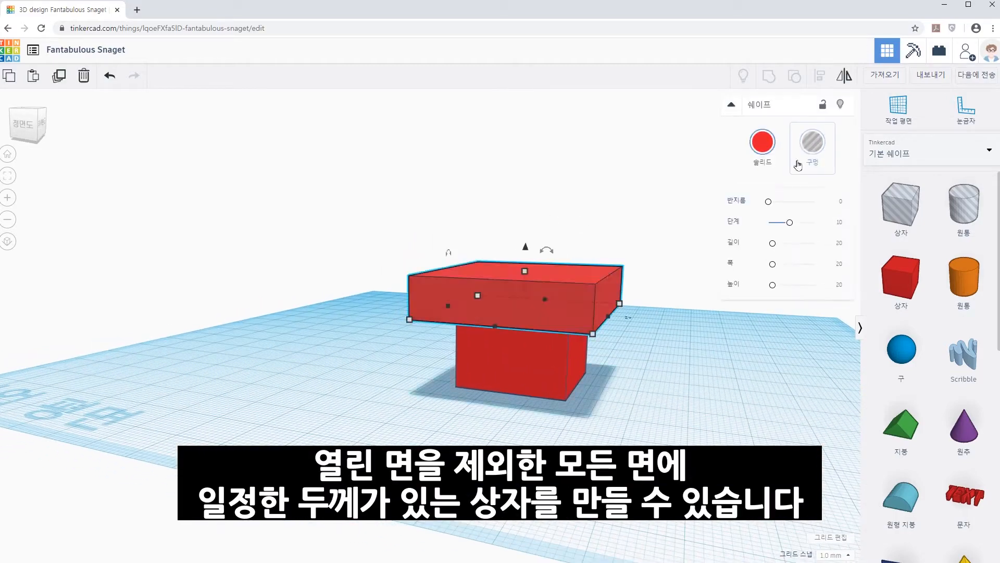
left_click(812, 143)
left_click(537, 365, "shift")
left_click(769, 76)
left_click(651, 212)
right_click_drag(651, 213, 621, 298)
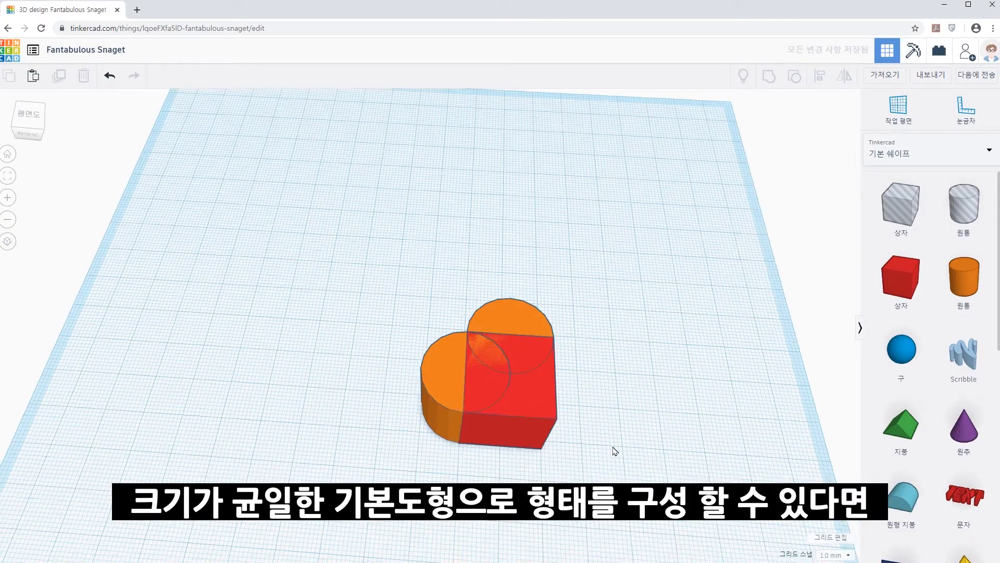
- Examine the heart built from a box and two cylinders, including its wall thickness and hollow interior
left_click(493, 292)
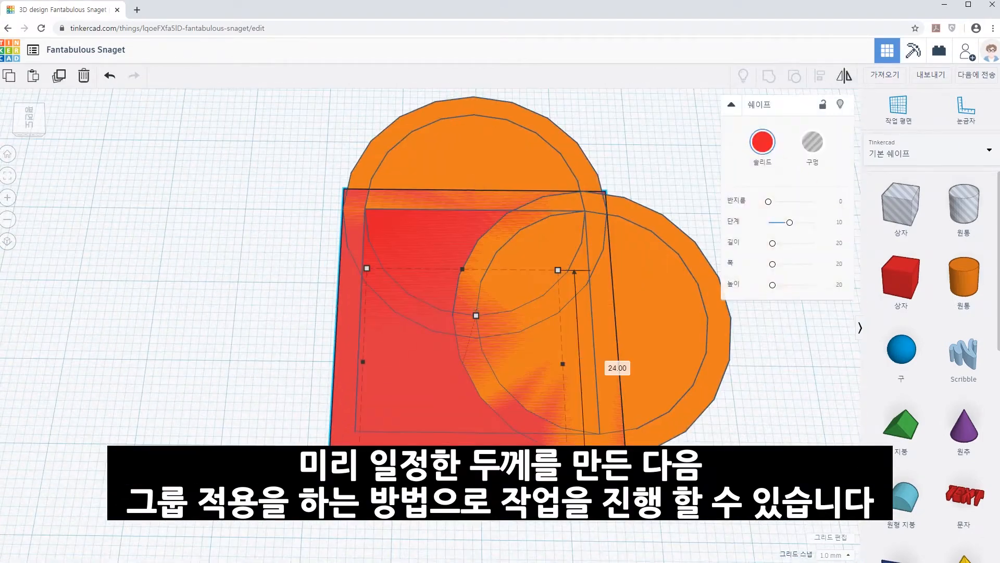
mouse_move(544, 366)
right_mouse_down()
mouse_move(386, 380)
mouse_move(528, 420)
mouse_move(553, 361)
right_mouse_up()
scroll(553, 361, "down", 4)
scroll(625, 360, "up", 4)
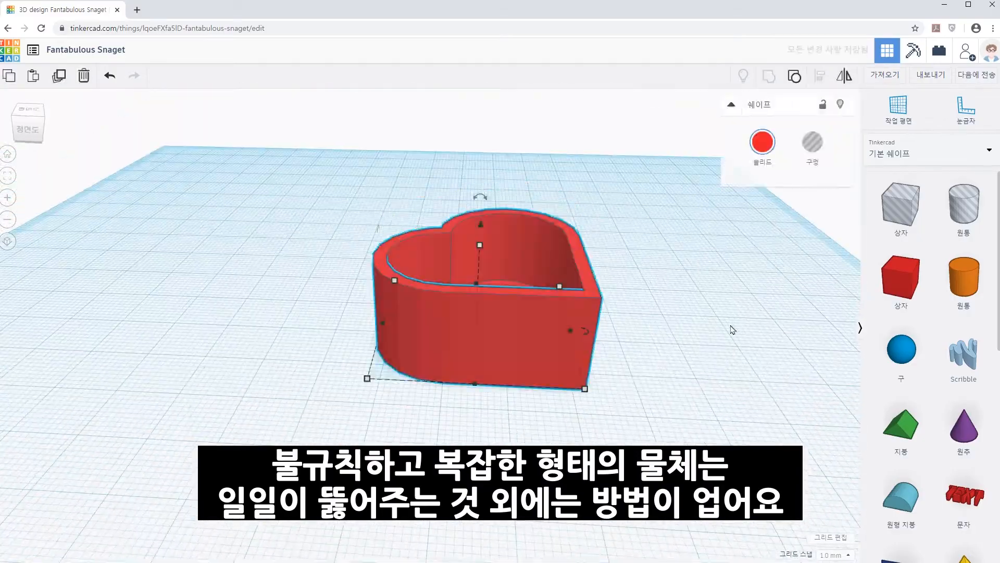
left_click(732, 328)
right_click_drag(732, 329, 477, 377)
scroll(477, 377, "up", 3)
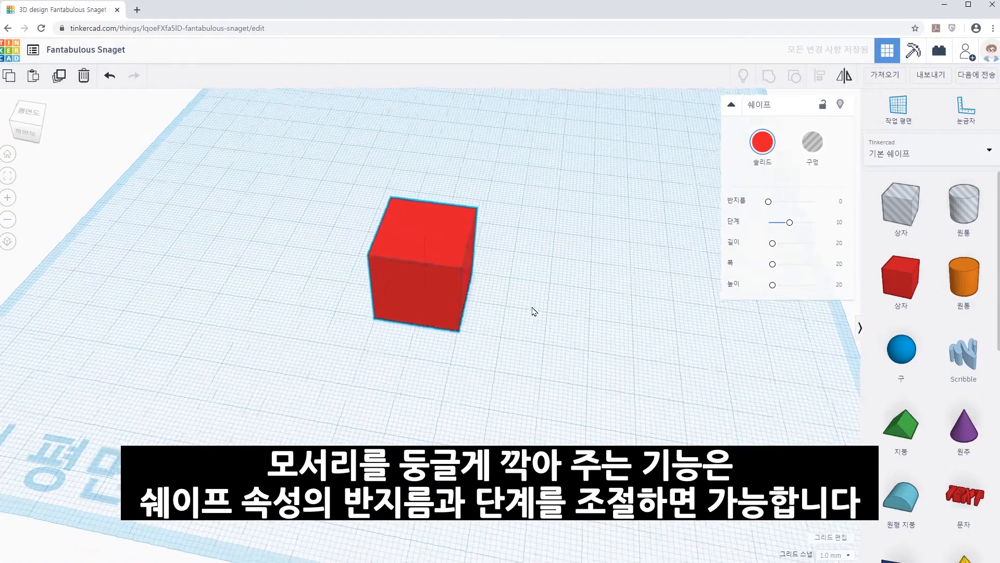
- Round the red box's edges with a radius of 3.1 and 5 steps
right_click_drag(532, 311, 505, 311)
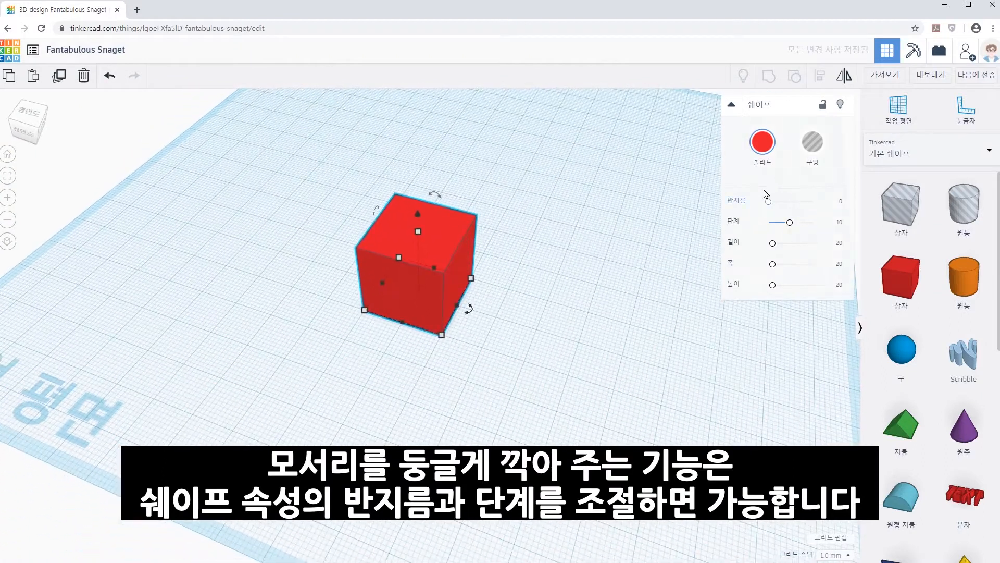
left_click_drag(790, 222, 778, 229)
scroll(523, 300, "up", 4)
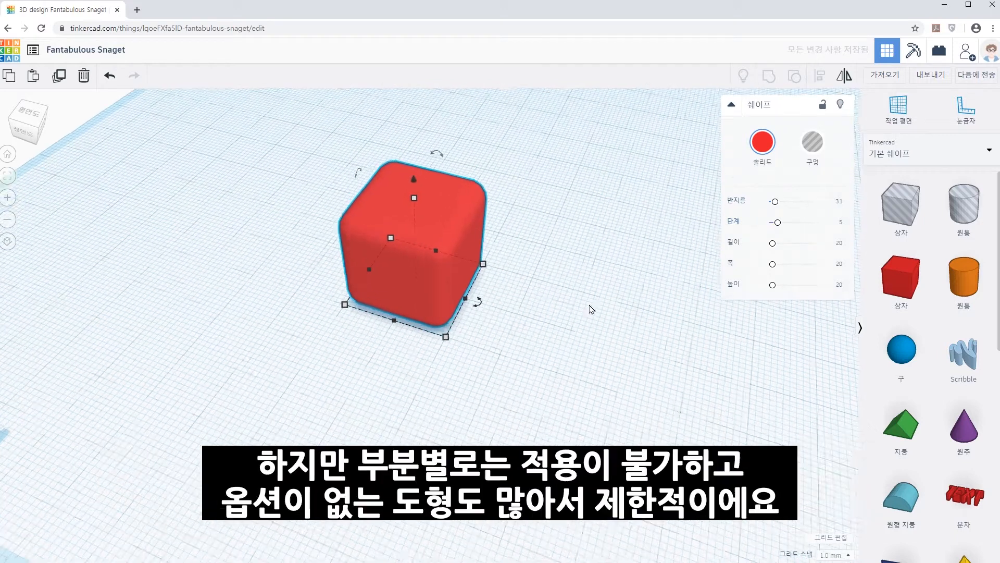
- Place a cylinder on the workplane and adjust its number of sides
left_click(768, 380)
left_click_drag(966, 282, 544, 284)
mouse_move(782, 201)
left_mouse_down()
mouse_move(792, 205)
mouse_move(776, 203)
left_mouse_up()
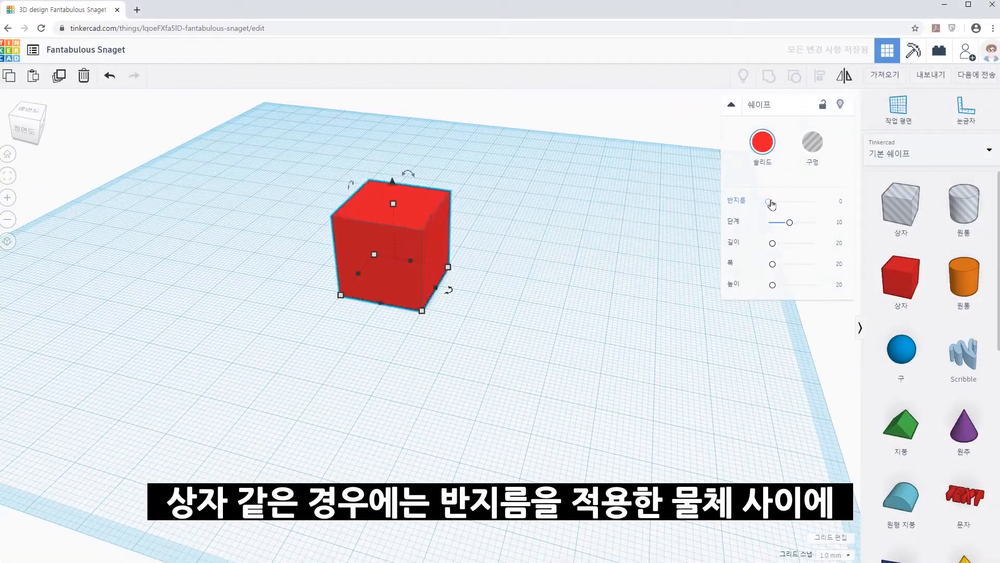
- Round the red box's edges with a radius and add a second, wider box flattened in height
left_click_drag(767, 198, 773, 198)
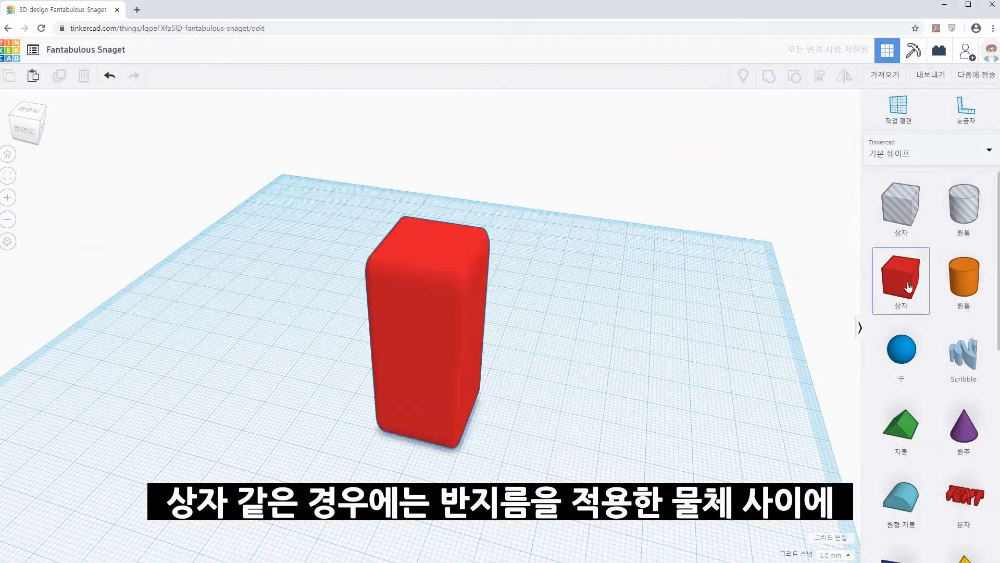
left_click_drag(908, 287, 545, 458)
left_click_drag(588, 513, 678, 544)
left_click_drag(592, 401, 592, 469)
- Position the flat box around the middle of the tall rounded box and move a duplicate of it away
left_click_drag(604, 490, 438, 430)
left_click_drag(438, 382, 438, 306)
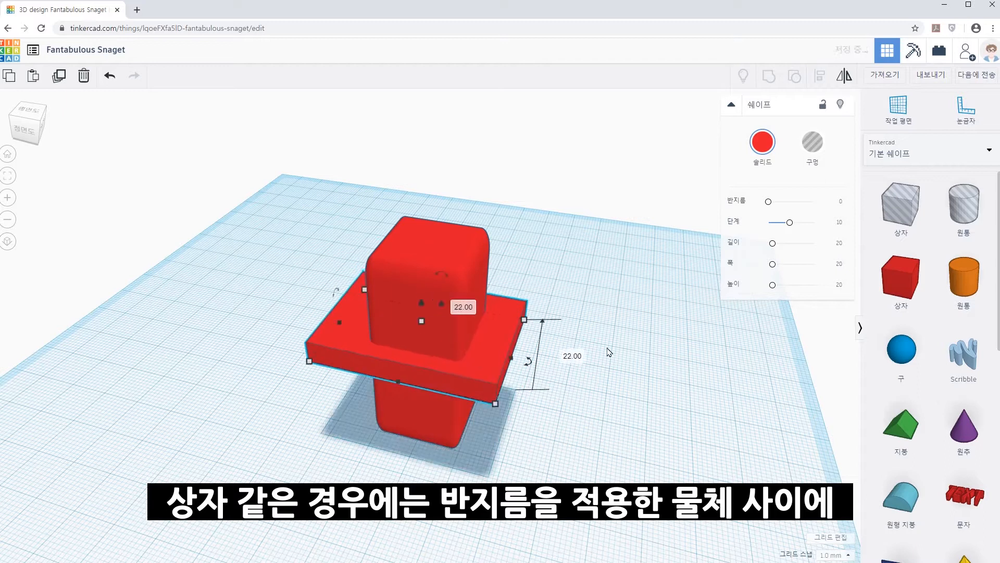
right_click_drag(545, 388, 600, 355)
key("ctrl+d")
left_click_drag(452, 287, 454, 477)
right_click_drag(578, 380, 565, 349)
- Turn the tall rounded box into a hole and group all the shapes
left_click(496, 306)
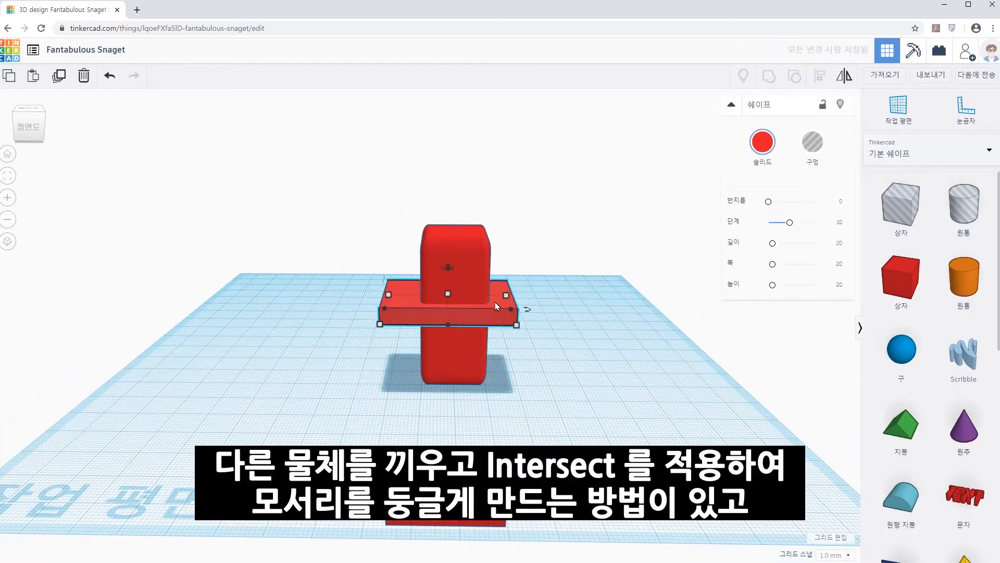
left_click(459, 271)
key("h")
key("ctrl+a")
key("ctrl+g")
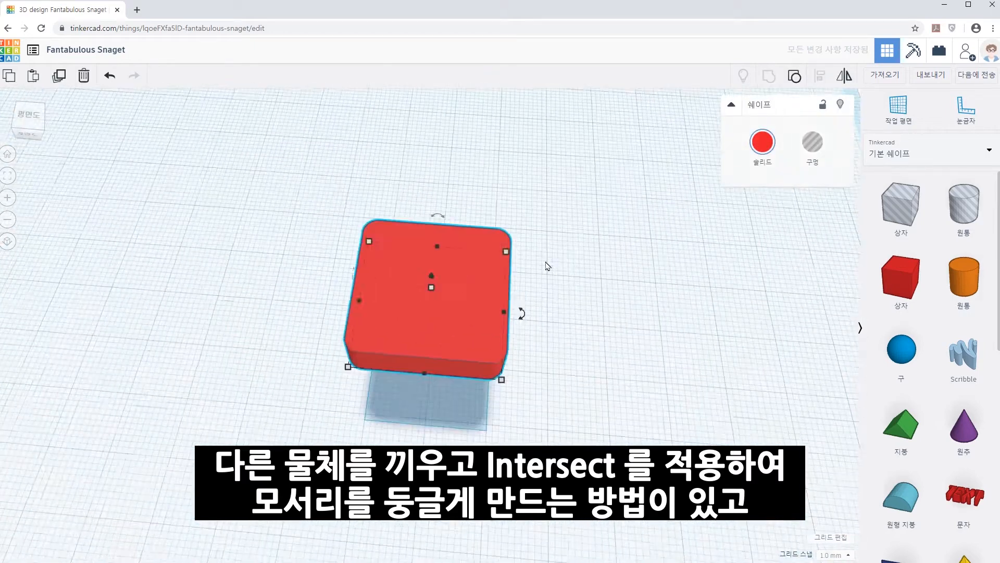
- Start aligning the orange cylinder with the red box
right_click_drag(558, 276, 654, 391)
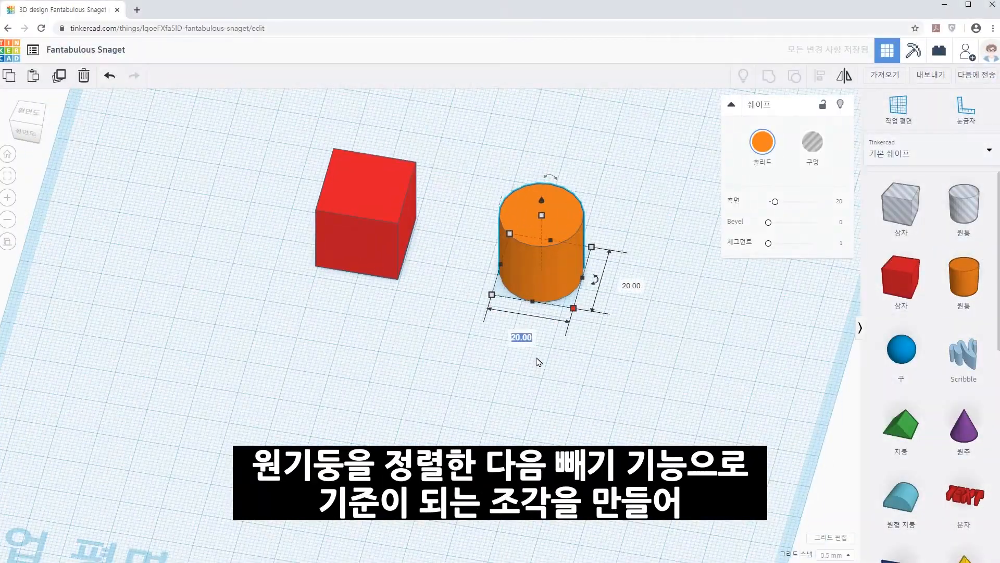
left_click(819, 77)
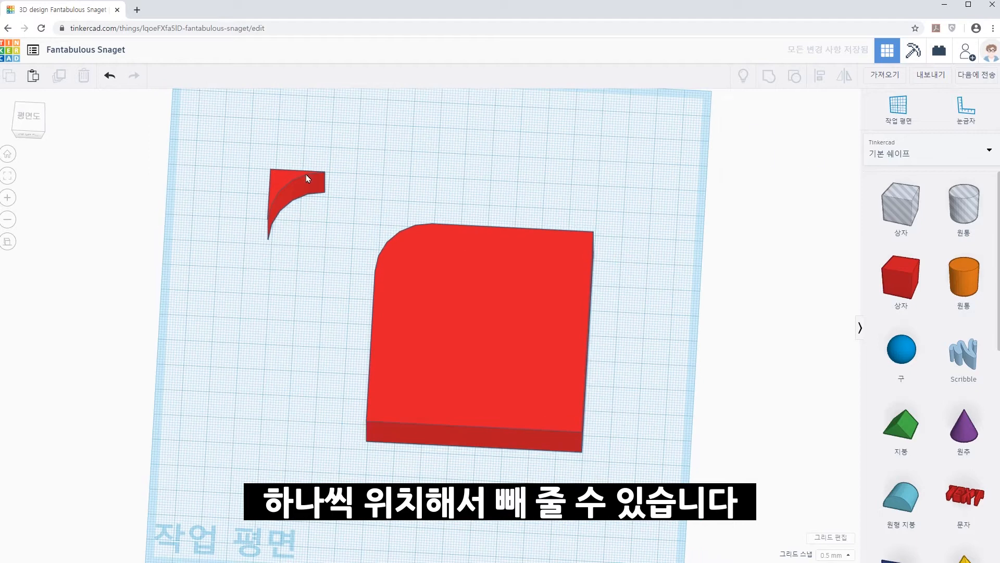
- Turn the loose corner piece into a hole and place a copy near the plate's other far corner
left_click(308, 179)
left_click(813, 142)
left_click_drag(303, 183, 641, 188, "alt")
left_click_drag(676, 223, 552, 209)
- Align the copied corner hole with the plate's corner and group them to cut it round
left_click(819, 76)
left_click(368, 184)
left_click(653, 412)
key("ctrl+g")
right_click_drag(713, 317, 694, 367)
scroll(695, 366, "up", 2)
middle_click_drag(694, 366, 632, 422)
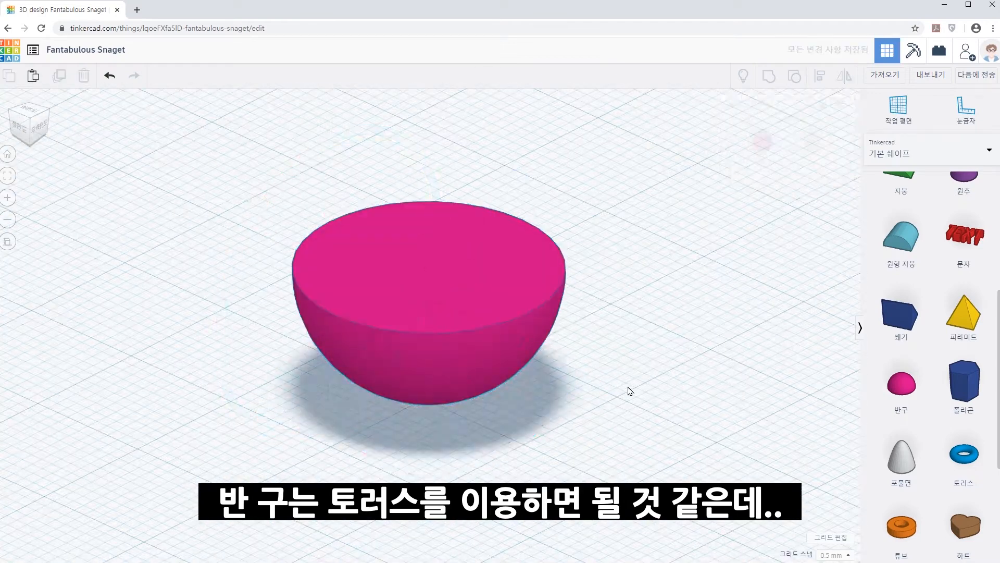
- Add a torus, raise it onto the flat face of the upturned half sphere, align both and undo the last change
right_click_drag(631, 391, 672, 390)
left_click(964, 454)
left_click(436, 400)
left_click_drag(438, 348, 437, 233)
left_click_drag(248, 176, 626, 468)
key("l")
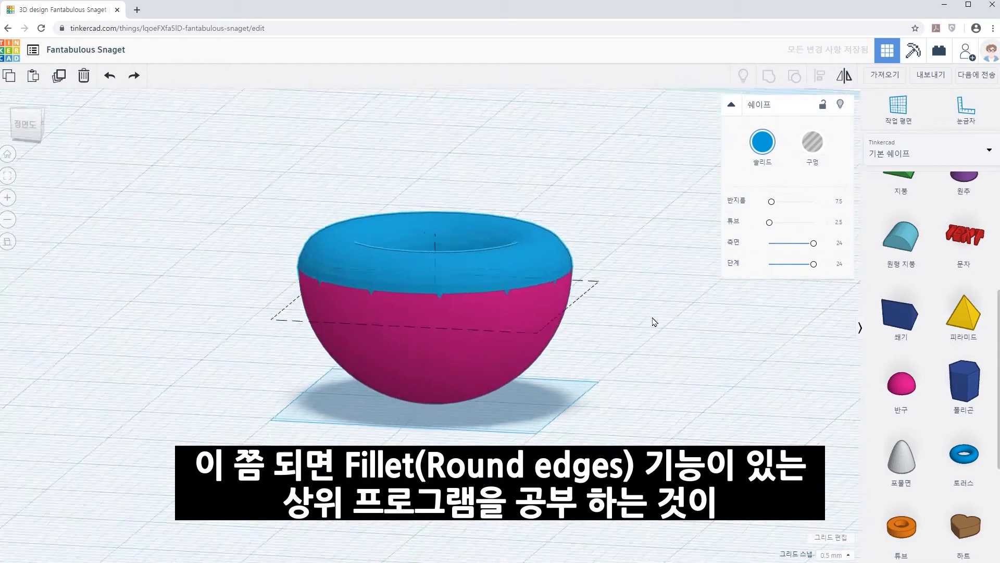
key("ctrl+z")
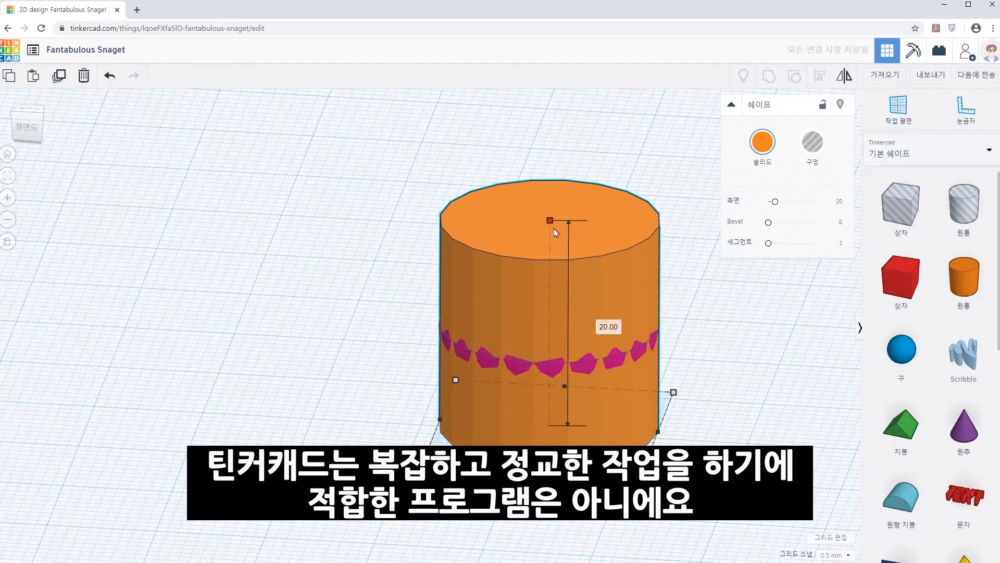
- Lower and widen the orange cylinder so it fills the opening of the pink rounded bowl
left_click_drag(550, 220, 549, 289)
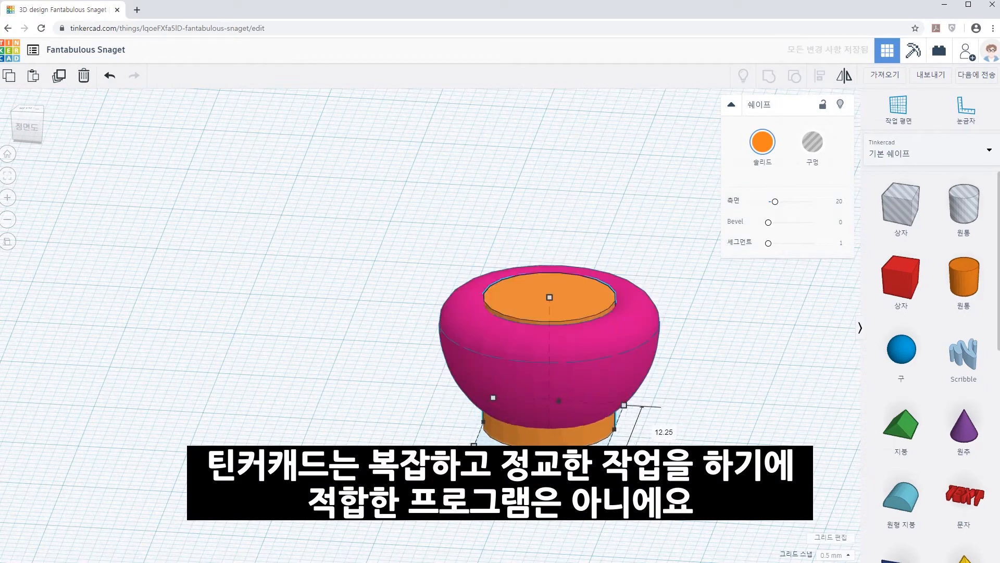
left_click_drag(624, 405, 643, 403)
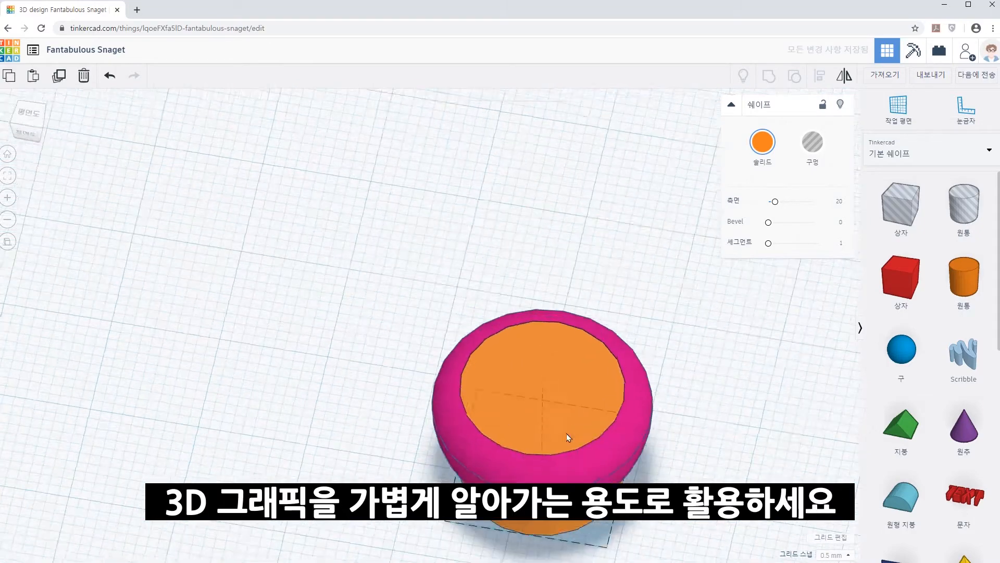
right_click_drag(677, 333, 630, 394)
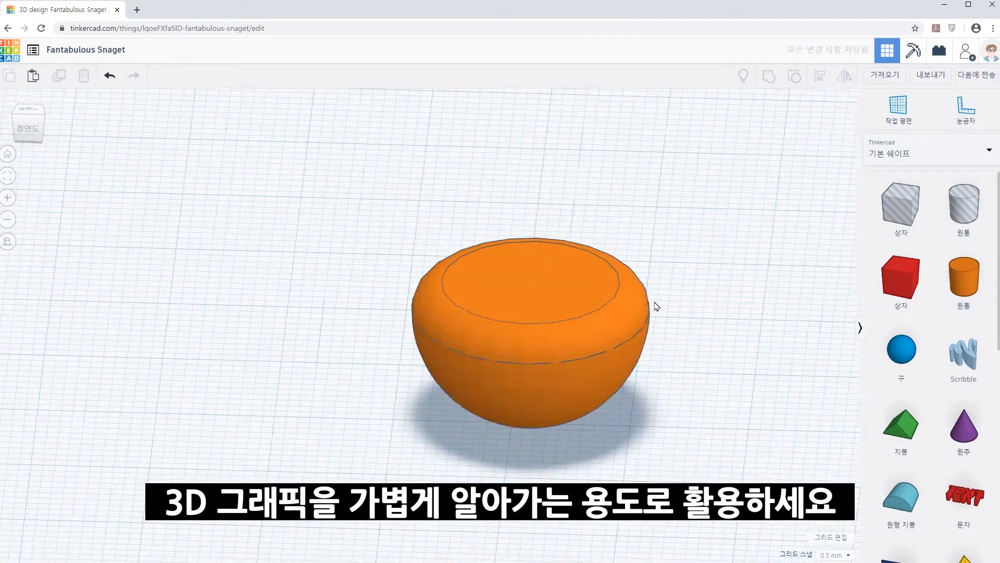
mouse_move(656, 306)
right_mouse_down()
mouse_move(729, 268)
mouse_move(663, 319)
right_mouse_up()
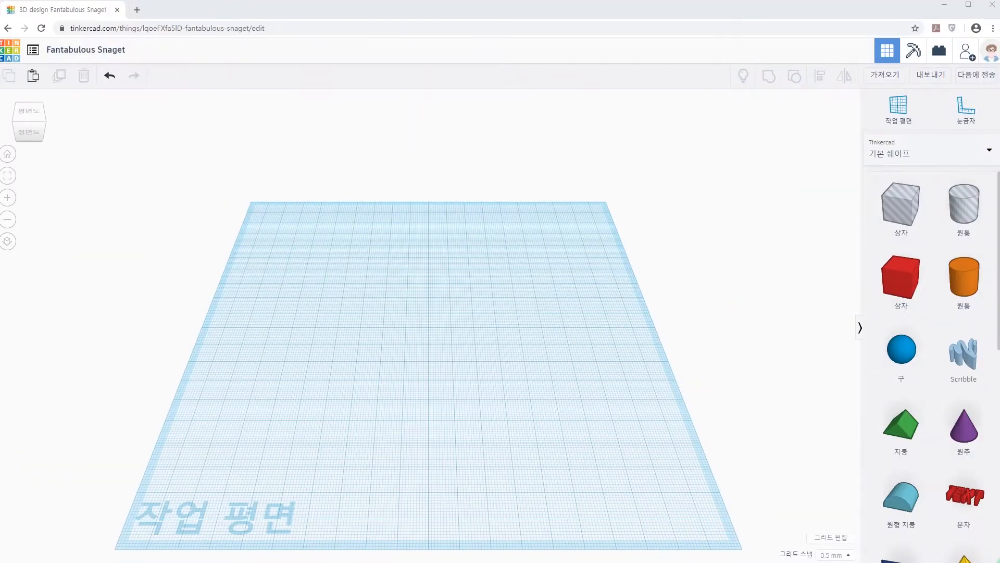
- Place a cylinder on the empty workplane and set its width, depth and height to 30 mm
left_click_drag(964, 279, 451, 365)
scroll(494, 406, "up", 2)
scroll(500, 410, "up", 4)
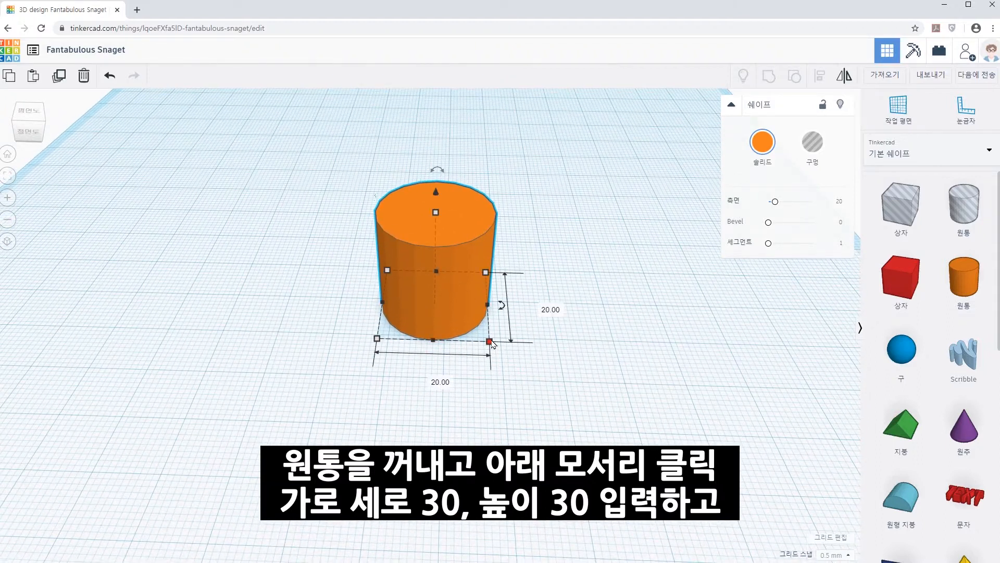
key("Tab")
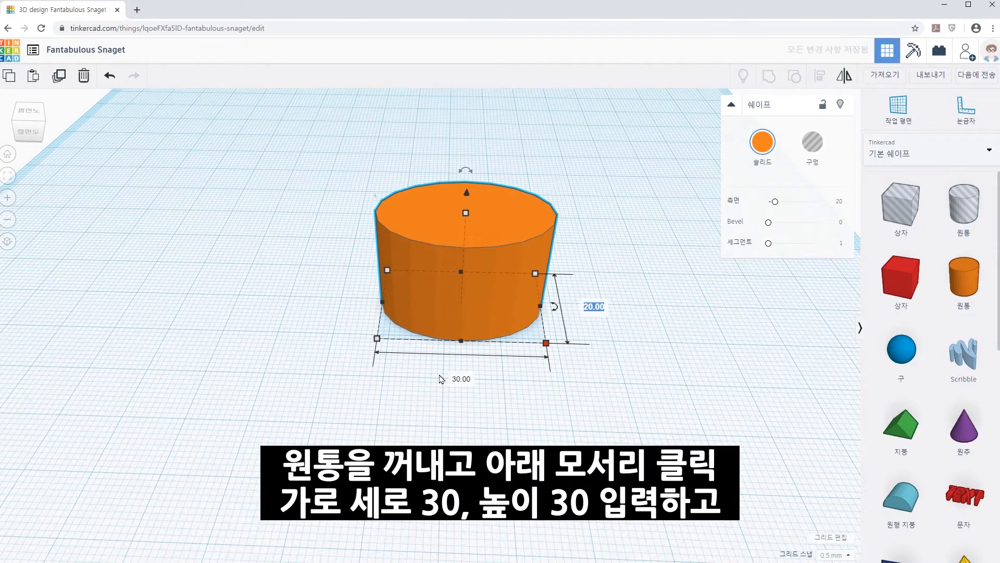
key("Return")
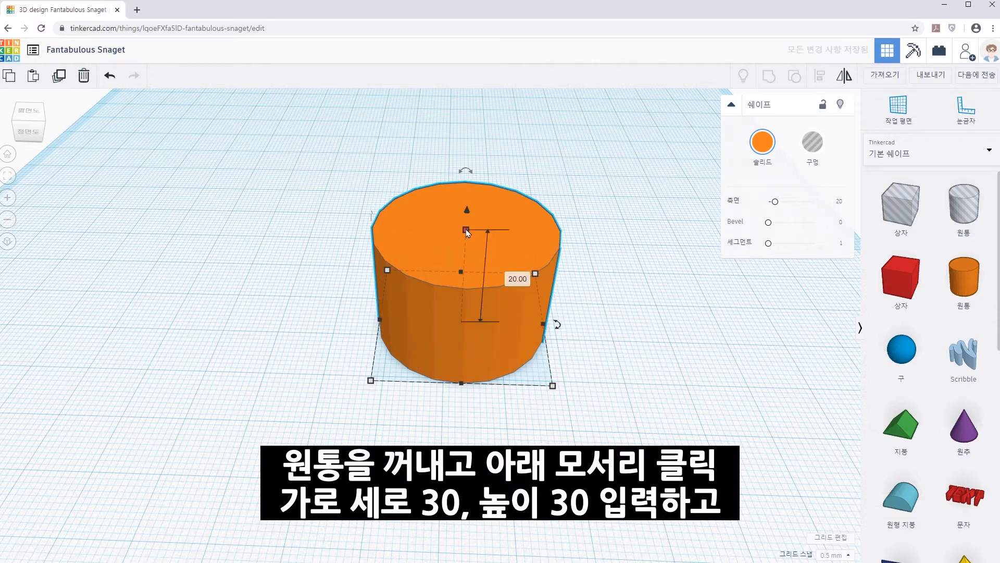
left_click(518, 275)
type("30")
key("Return")
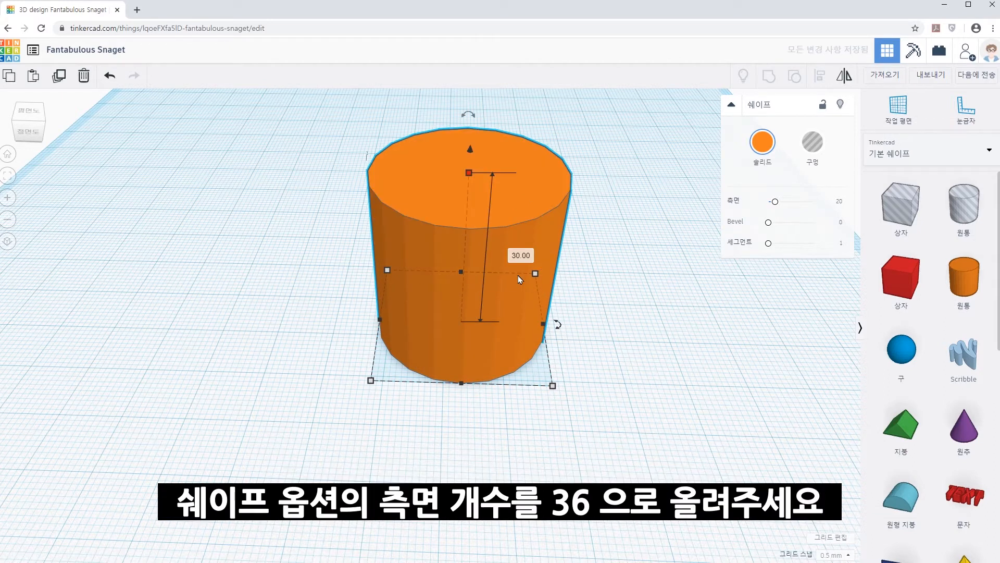
- Set the cylinder's number of sides to 36
left_click_drag(775, 204, 826, 206)
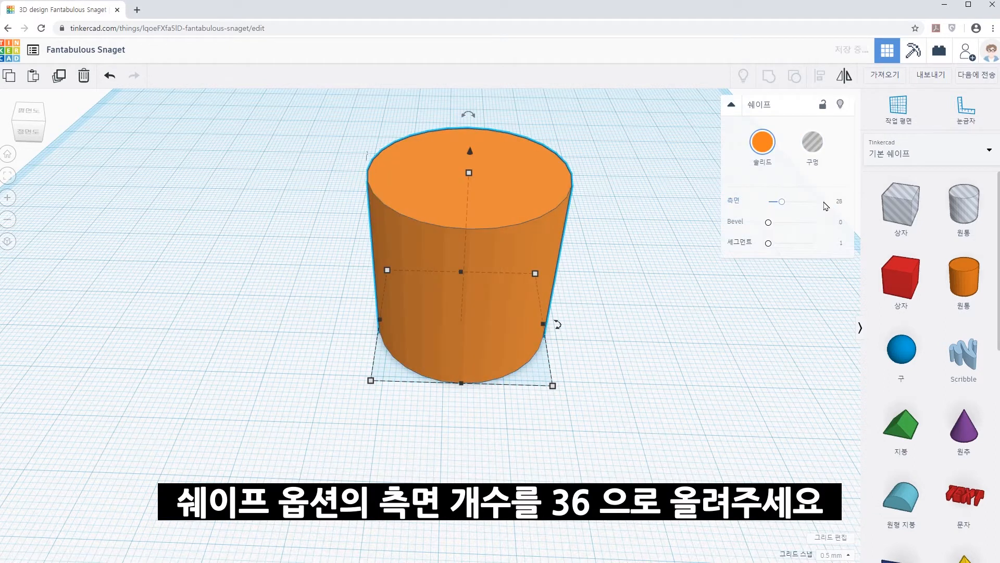
type("36")
key("Return")
- Place a half sphere on the workplane beside the cylinder
scroll(588, 328, "down", 3)
middle_click_drag(588, 327, 483, 303)
scroll(944, 431, "down", 6)
left_click_drag(908, 346, 606, 313)
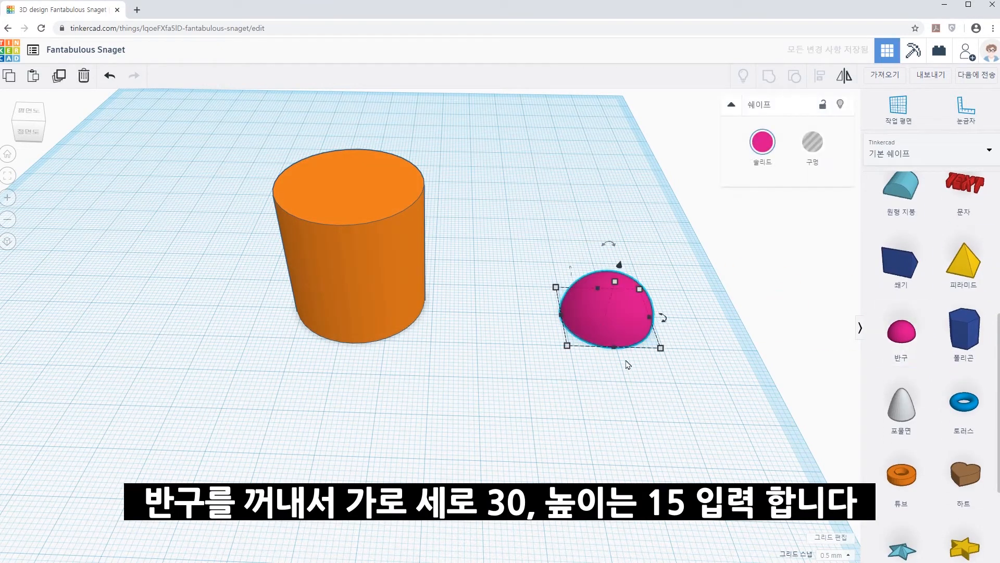
- Set the half sphere's width and depth to 30 mm and its height to 15 mm
middle_click_drag(675, 426, 451, 440)
scroll(586, 380, "up", 3)
mouse_move(583, 348)
type("30")
key("Tab")
type("30")
key("Tab")
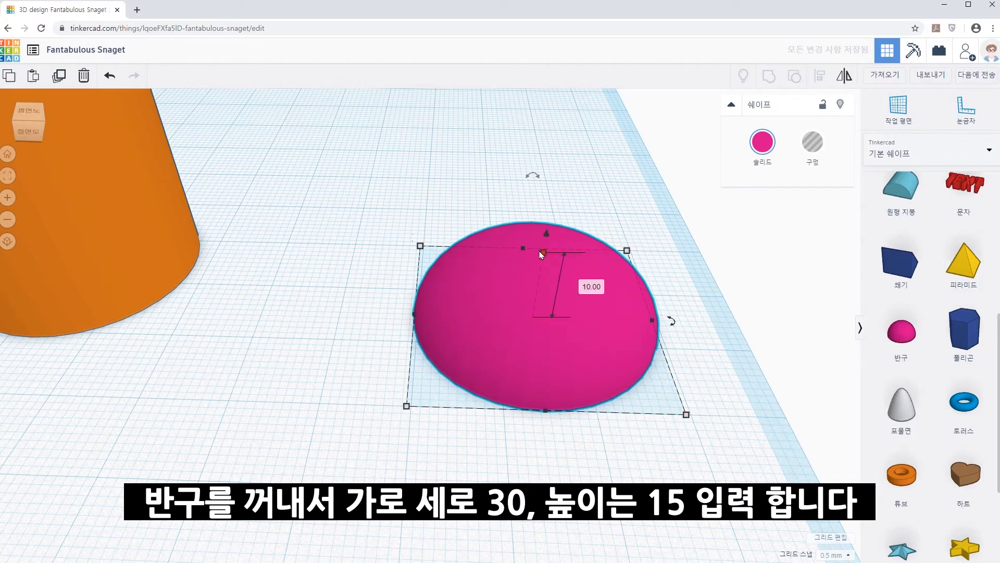
right_click_drag(542, 255, 523, 236)
mouse_move(469, 180)
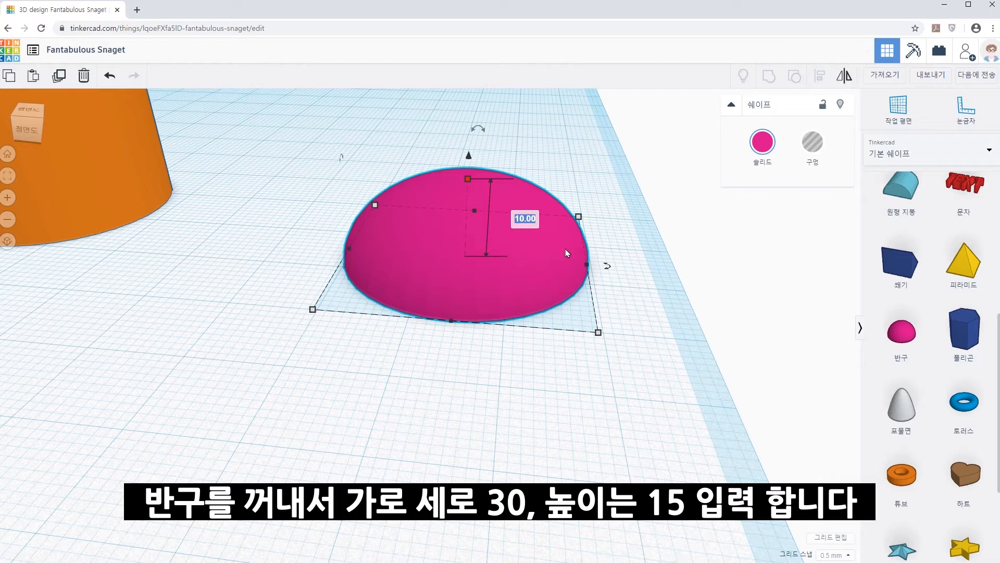
type("15")
key("Return")
left_click(648, 326)
scroll(647, 326, "down", 4)
right_click_drag(408, 370, 490, 366)
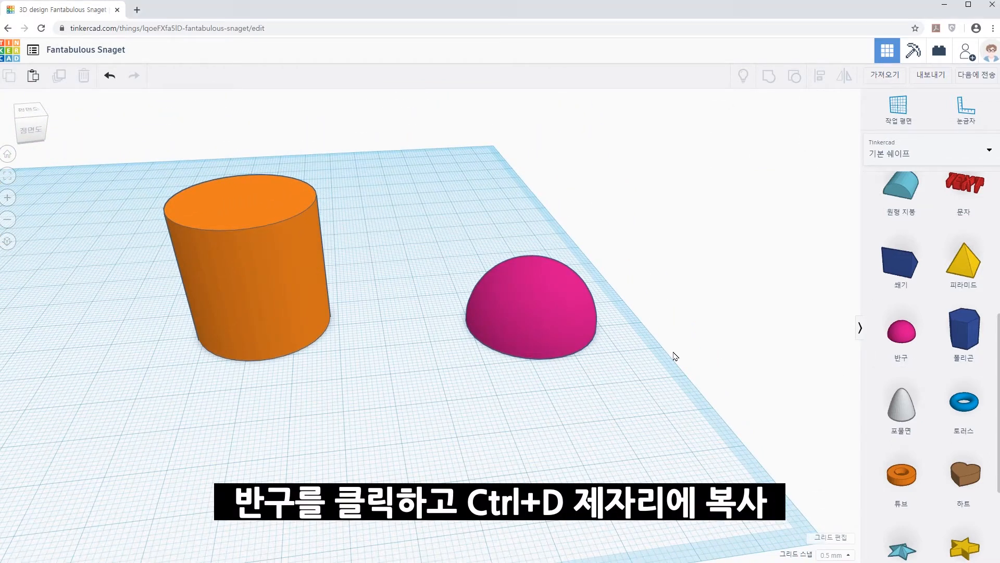
- Duplicate the pink half sphere in place
left_click(598, 319)
scroll(672, 345, "up", 3)
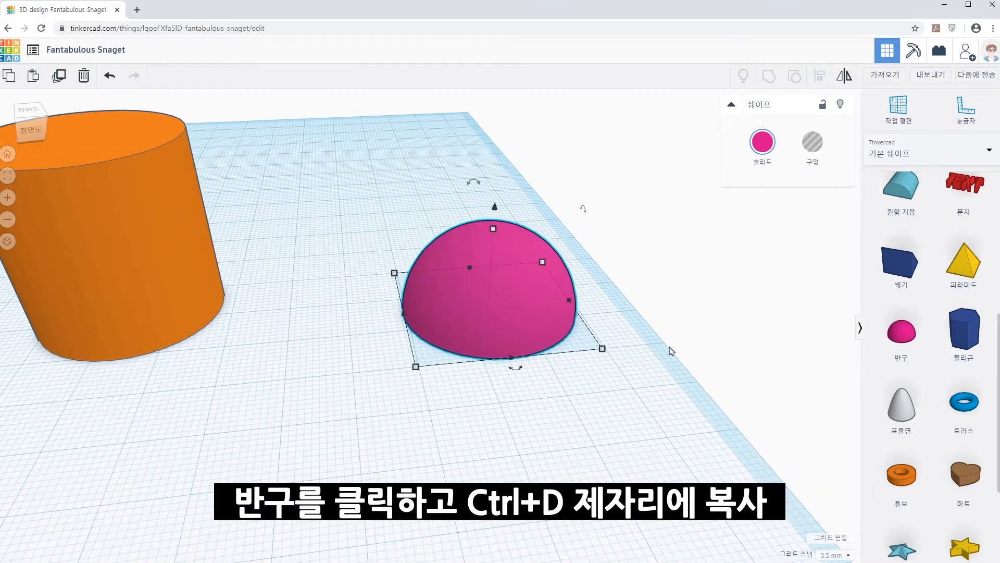
key("ctrl+d")
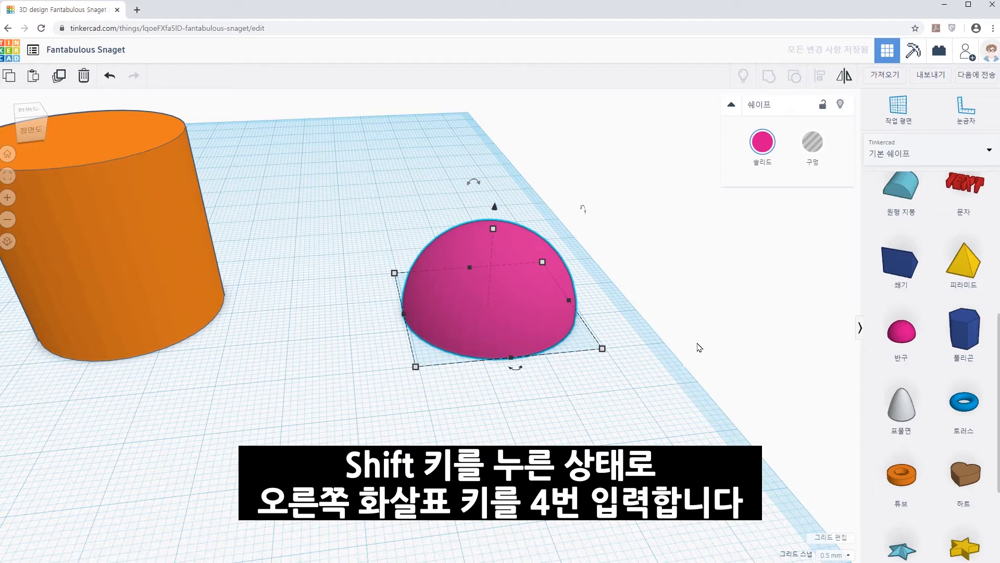
- Try moving the duplicate half sphere sideways in four large steps with the 0.5 mm grid snap, and move it back
key("shift+Right")
key("shift+Right")
key("shift+Right")
key("shift+Right")
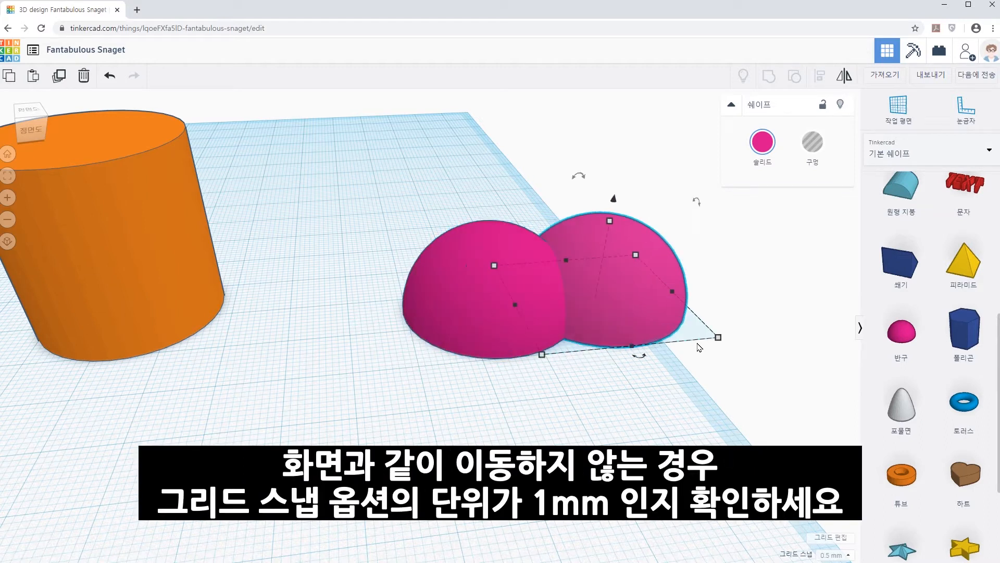
key("shift+Left")
key("shift+Left")
key("shift+Left")
key("shift+Left")
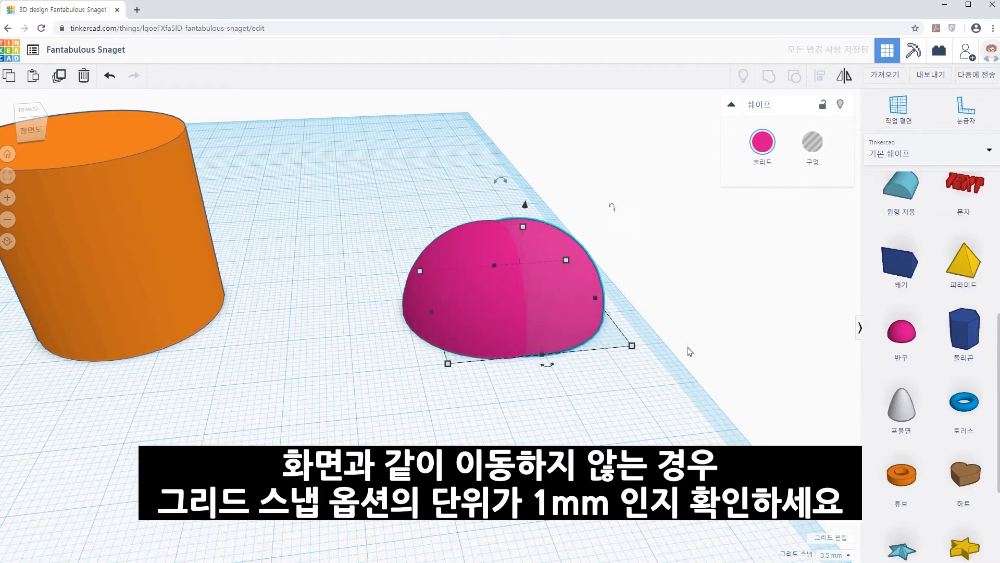
- Set the grid snap to 1.0 mm and move the duplicate half sphere sideways, clear of the original, in four large steps
left_click(838, 556)
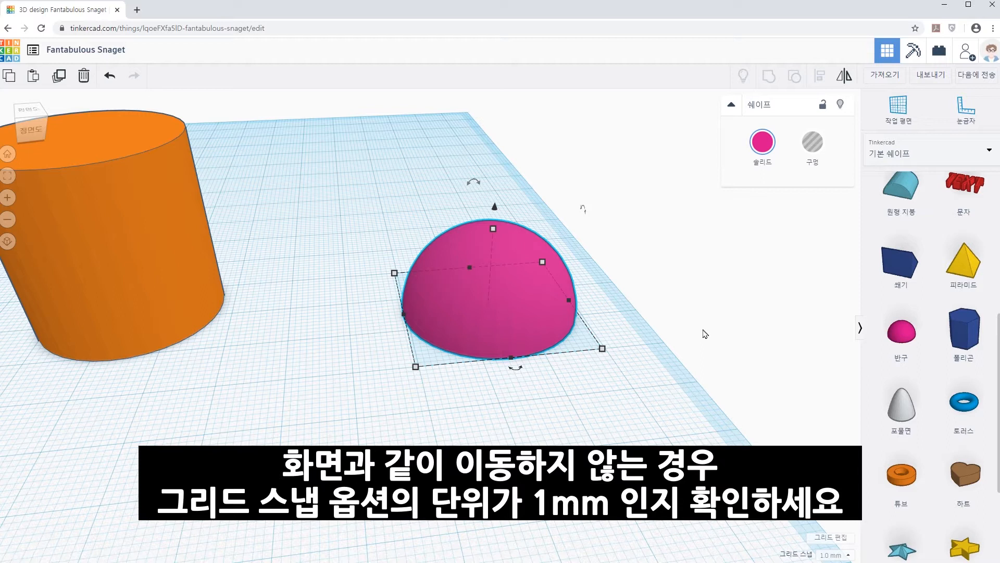
key("shift+Right")
key("shift+Right")
key("shift+Right")
key("shift+Right")
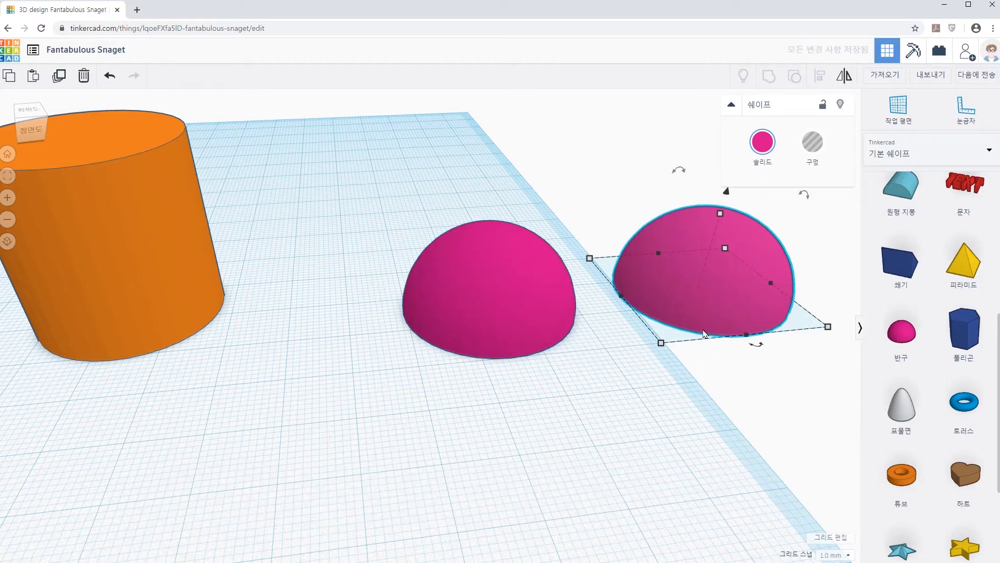
- Turn the duplicate half sphere into a hole and set its width and depth to 26 mm and its height to 13 mm
right_click_drag(720, 379, 644, 376)
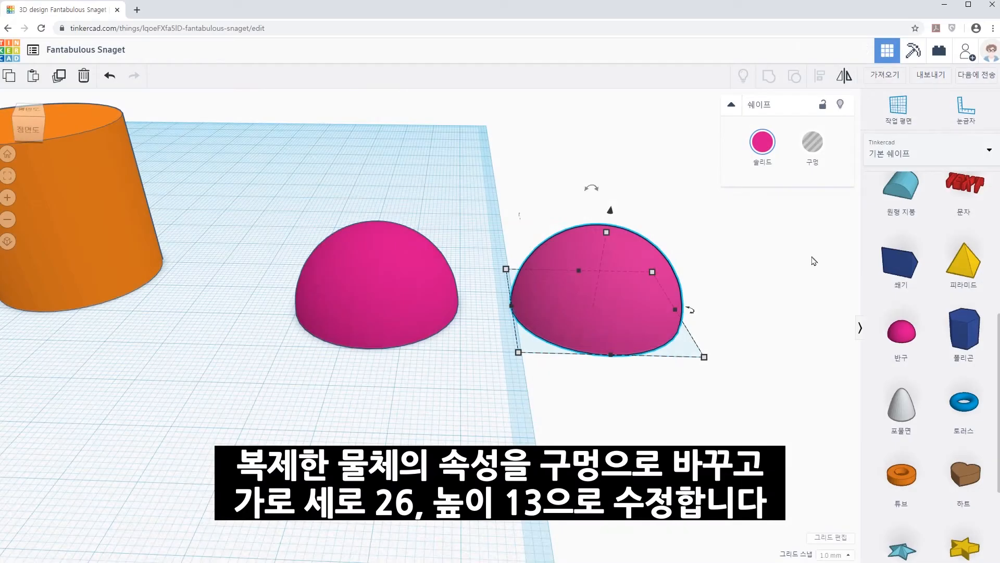
left_click(815, 156)
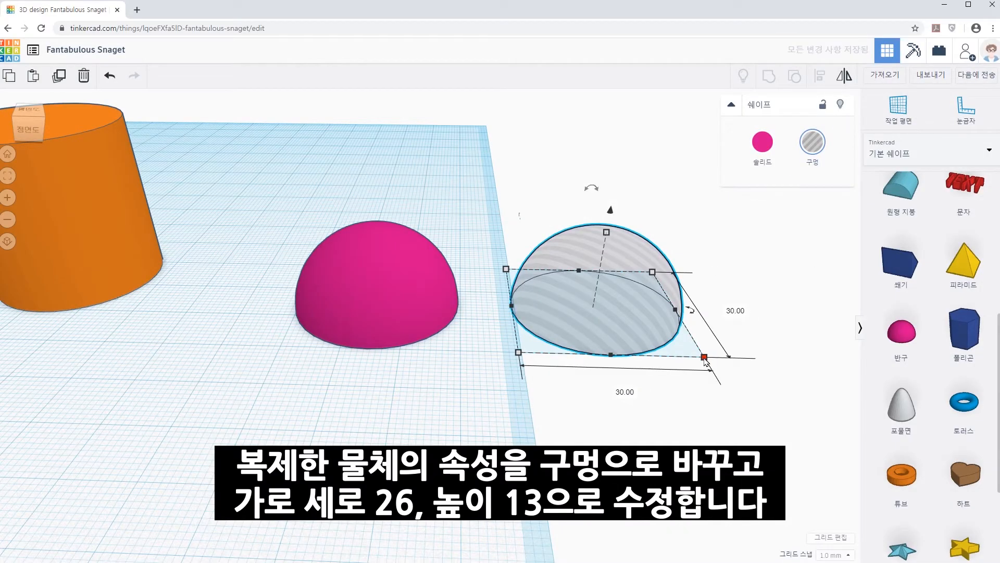
type("26")
key("Tab")
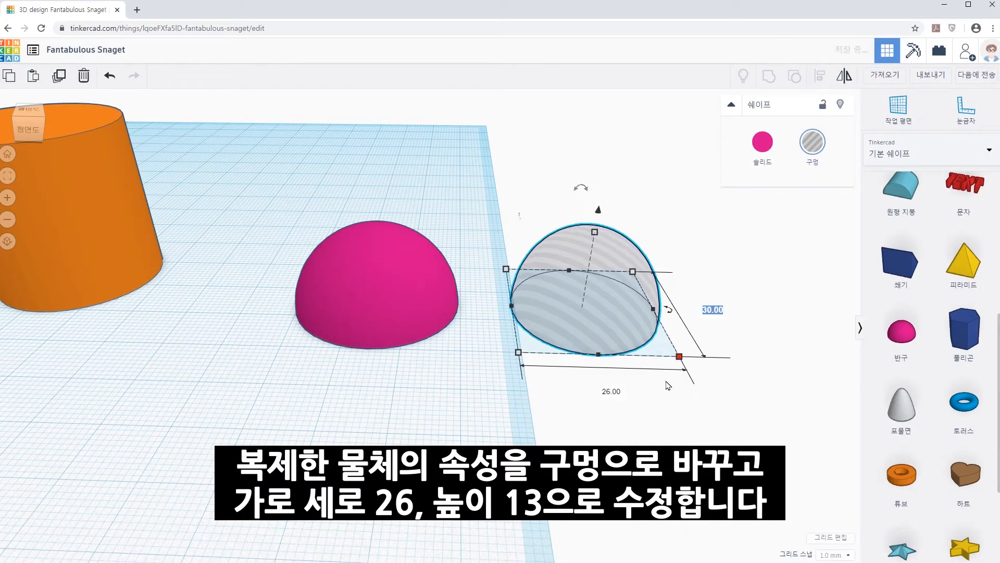
type("26")
key("Return")
left_click(591, 229)
type("13")
key("Return")
left_click(714, 380)
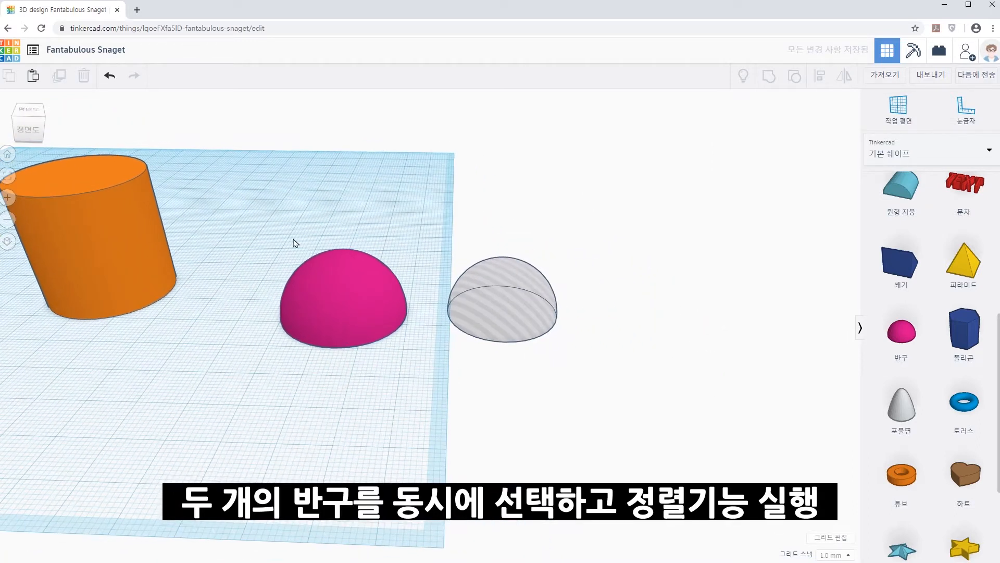
- Align the solid and hole half spheres on their centres in both width and depth
left_click_drag(236, 197, 670, 431)
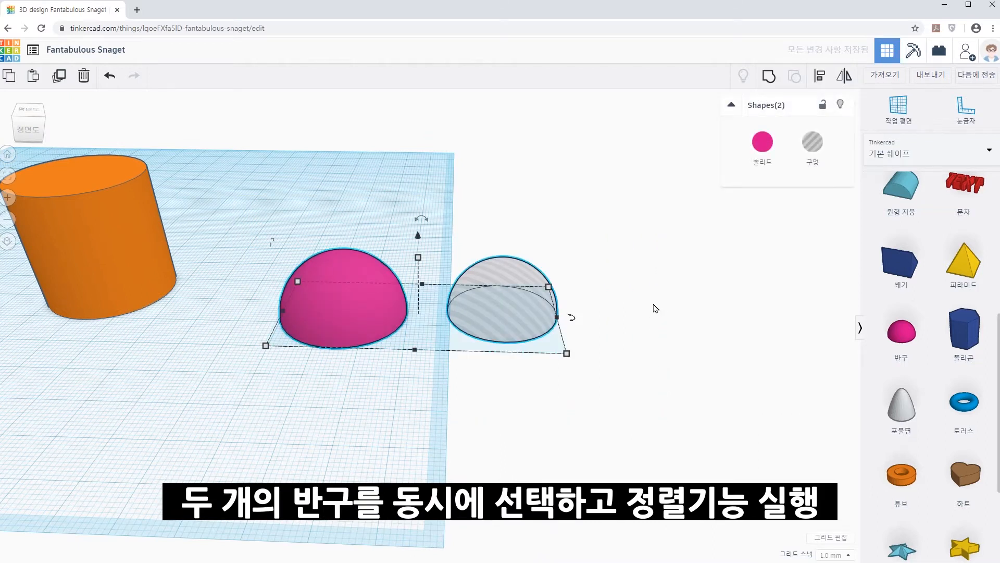
left_click(818, 77)
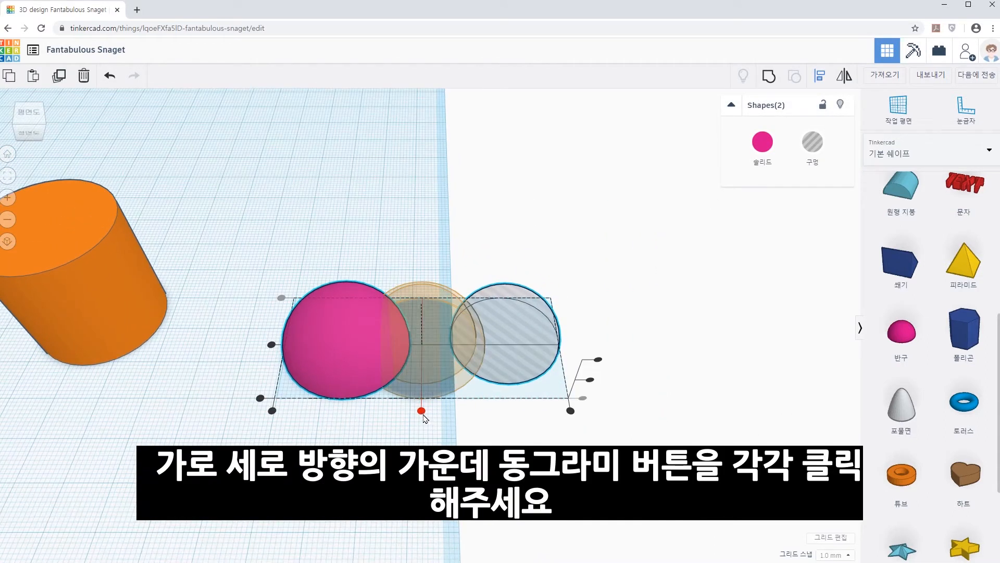
left_click(421, 411)
left_click(346, 345)
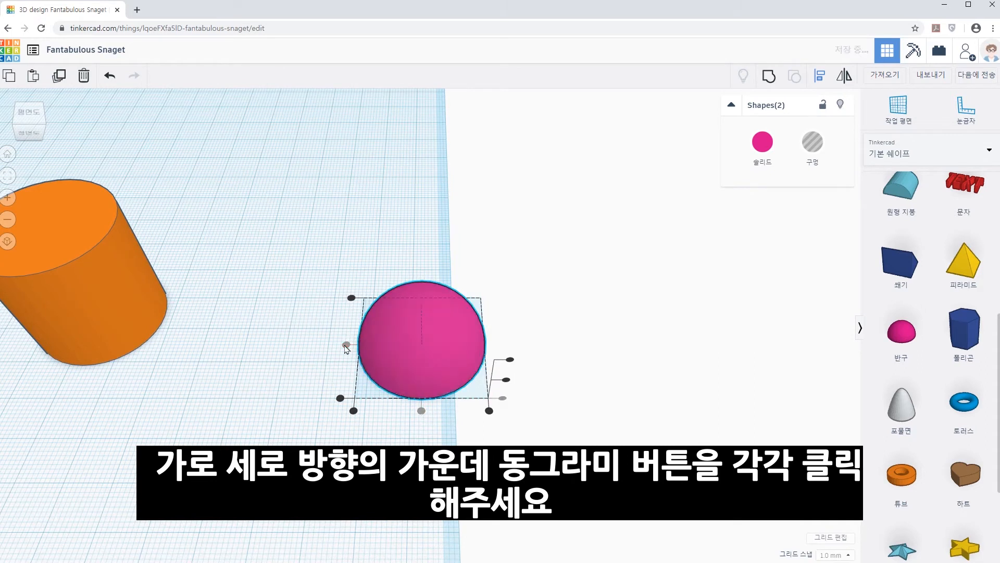
left_click(573, 384)
- Group the two aligned half spheres to hollow out the pink one
left_click_drag(286, 223, 581, 421)
left_click(768, 82)
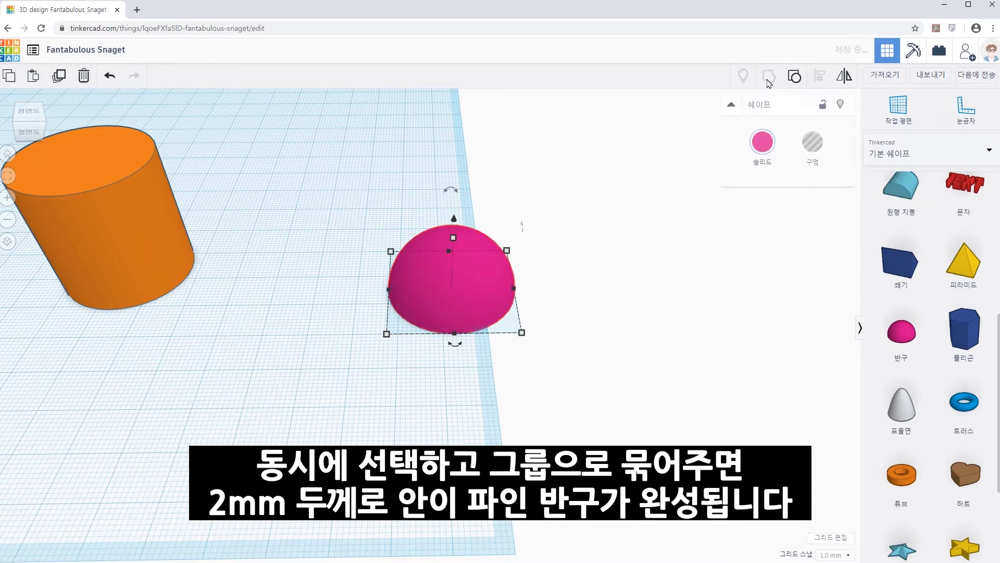
left_click(650, 322)
- Tilt the hollowed half sphere to examine its inside, and undo the rotation
right_click_drag(649, 322, 598, 311)
middle_click_drag(599, 312, 635, 349)
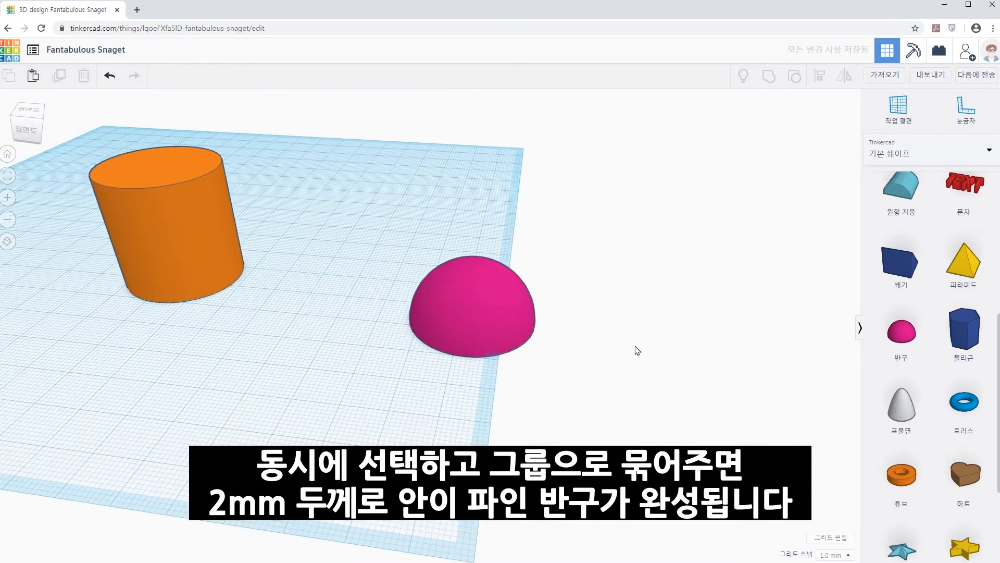
left_click(495, 284)
mouse_move(489, 227)
left_click_drag(488, 225, 531, 330)
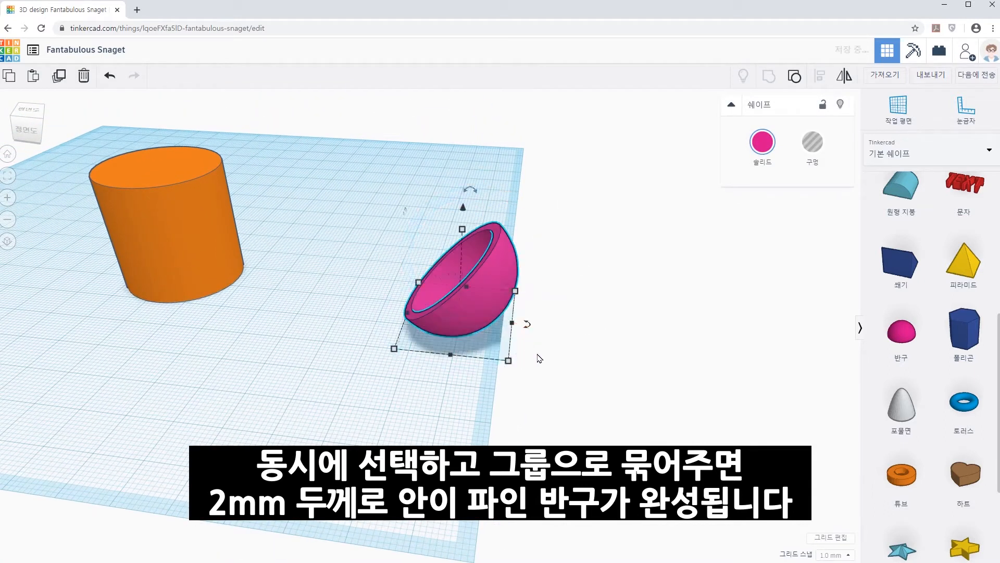
right_click_drag(539, 356, 625, 332)
scroll(543, 326, "up", 3)
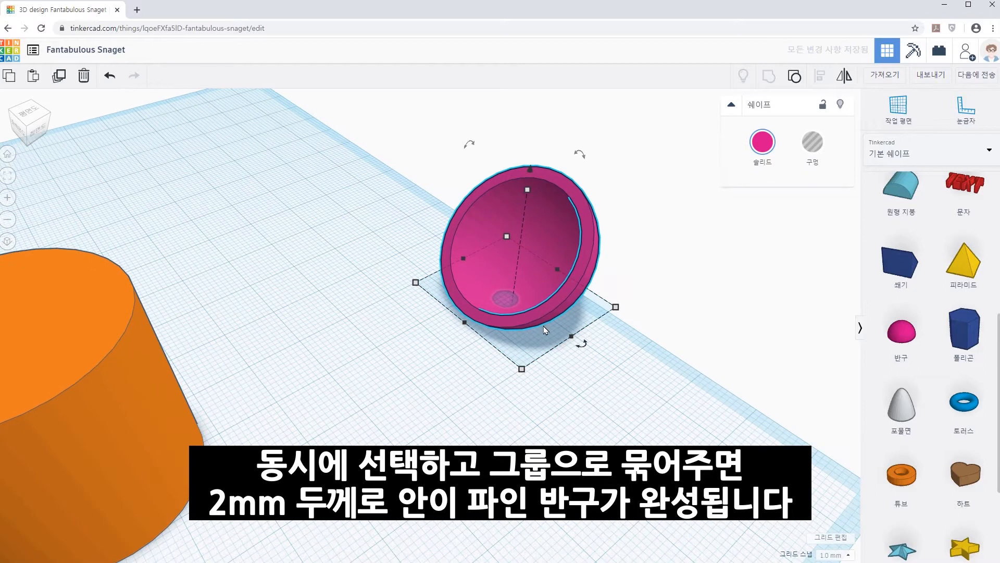
left_click(119, 78)
- Duplicate the orange cylinder and move the copy sideways in four large steps, between the original and the half sphere
left_click(402, 349)
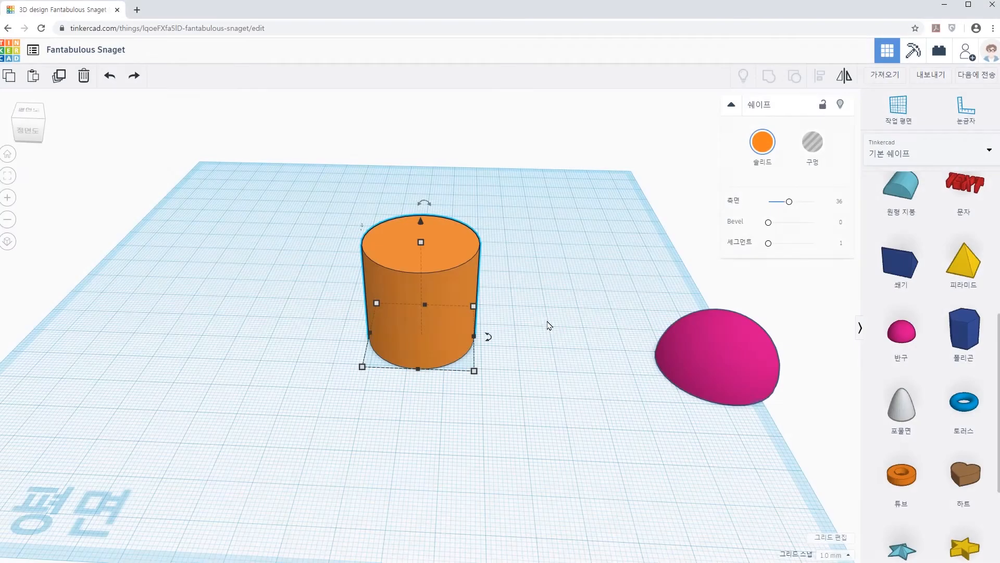
left_click(547, 324)
left_click(363, 228)
key("ctrl+d")
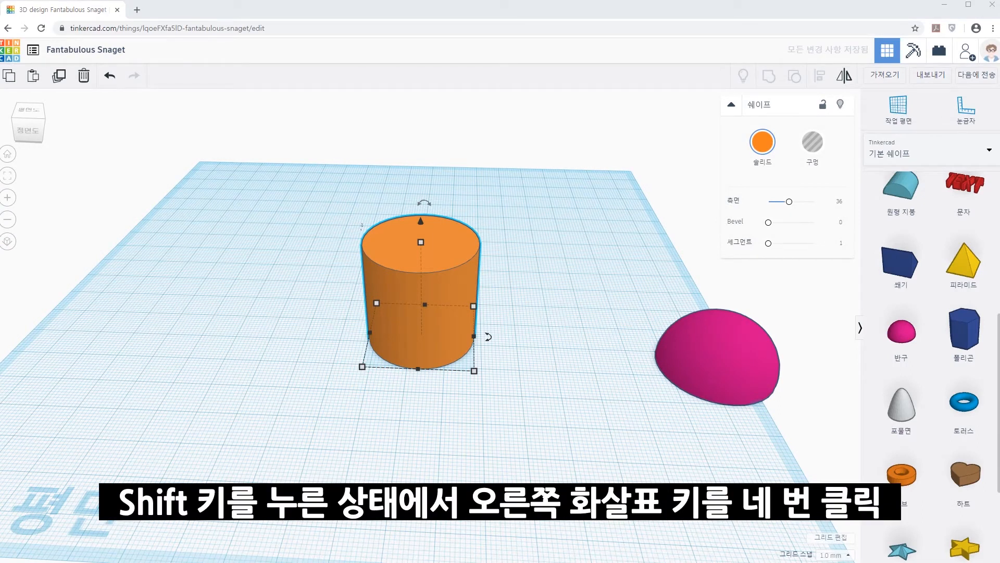
key("shift+Right")
key("shift+Right")
key("shift+Right")
key("shift+Right")
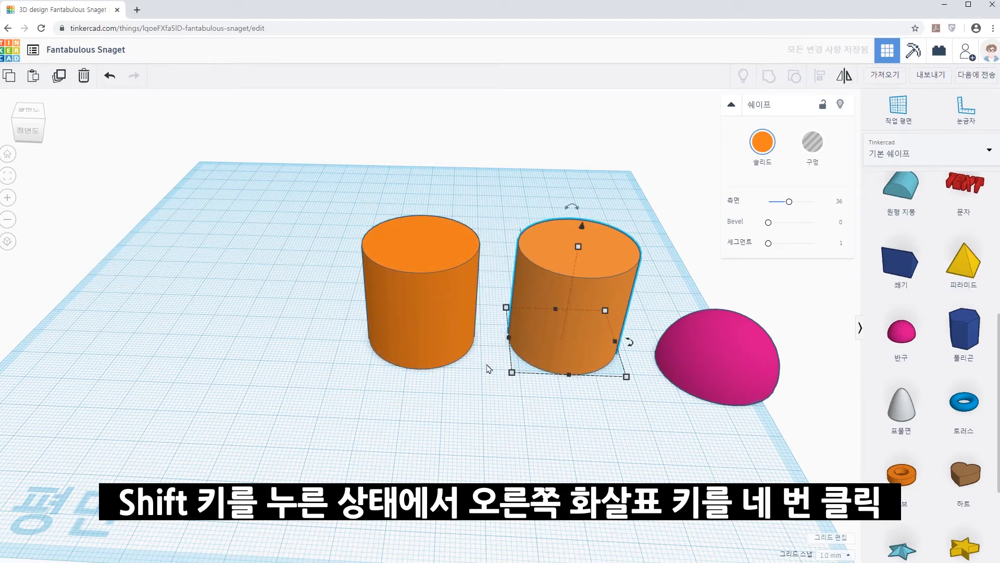
- Turn the duplicate cylinder into a hole and set its width and depth to 26 mm
left_click(812, 150)
middle_click_drag(634, 343, 566, 315)
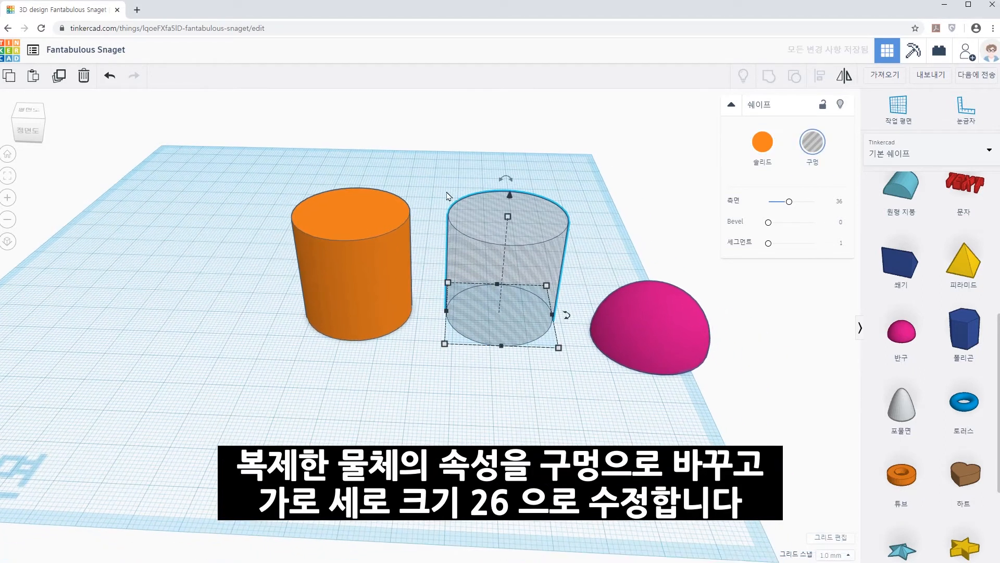
right_click_drag(566, 315, 566, 296)
mouse_move(557, 333)
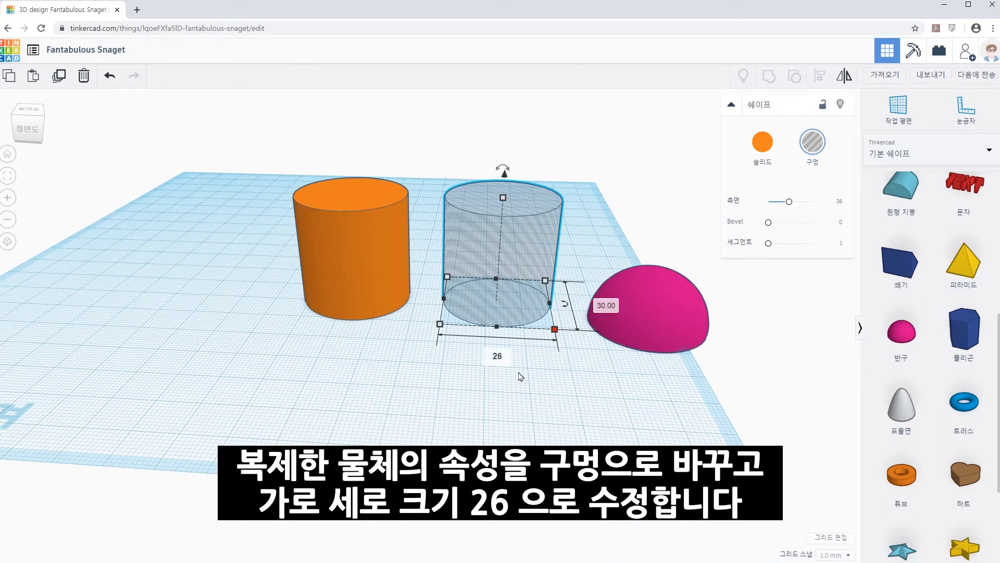
key("Tab")
type("26")
key("Return")
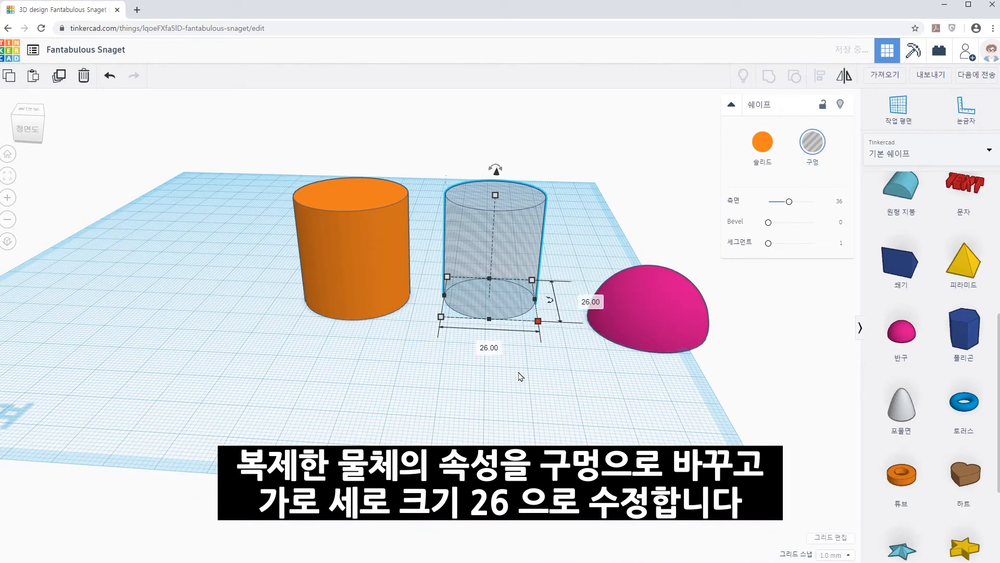
left_click(581, 401)
- Align the solid and hole cylinders on their centres in both width and depth
left_click_drag(264, 157, 563, 392)
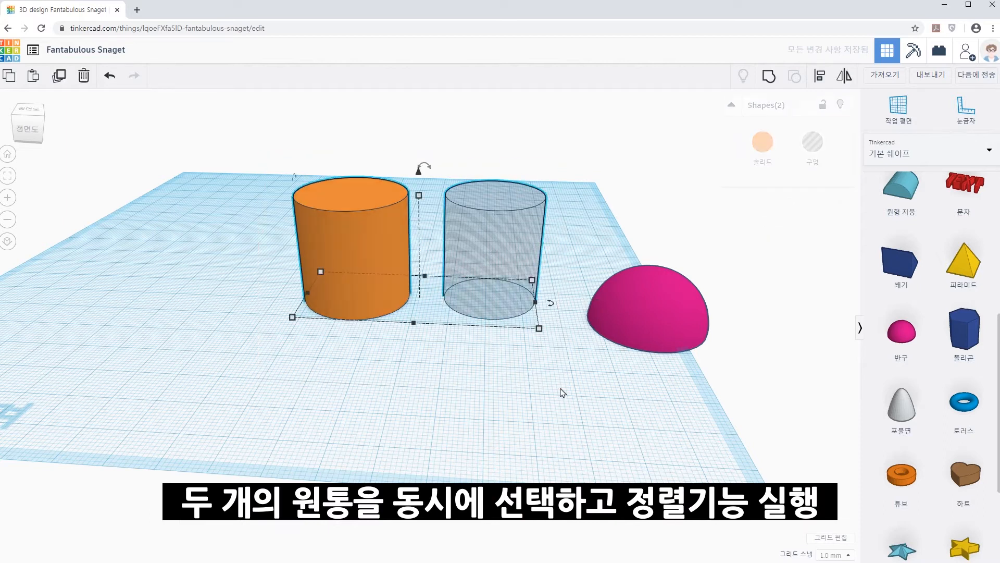
right_click_drag(636, 178, 639, 208)
left_click(819, 78)
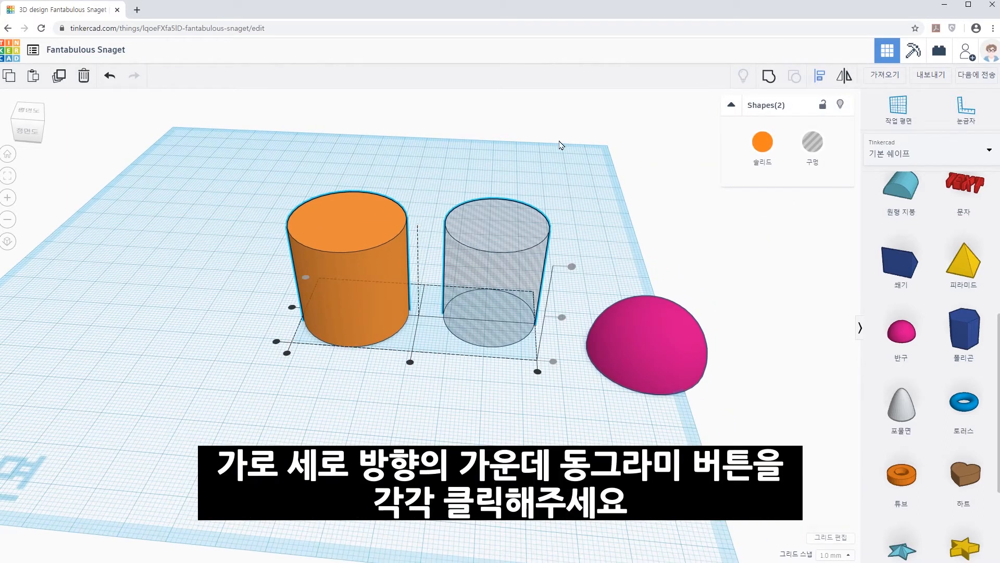
left_click(411, 362)
left_click(352, 312)
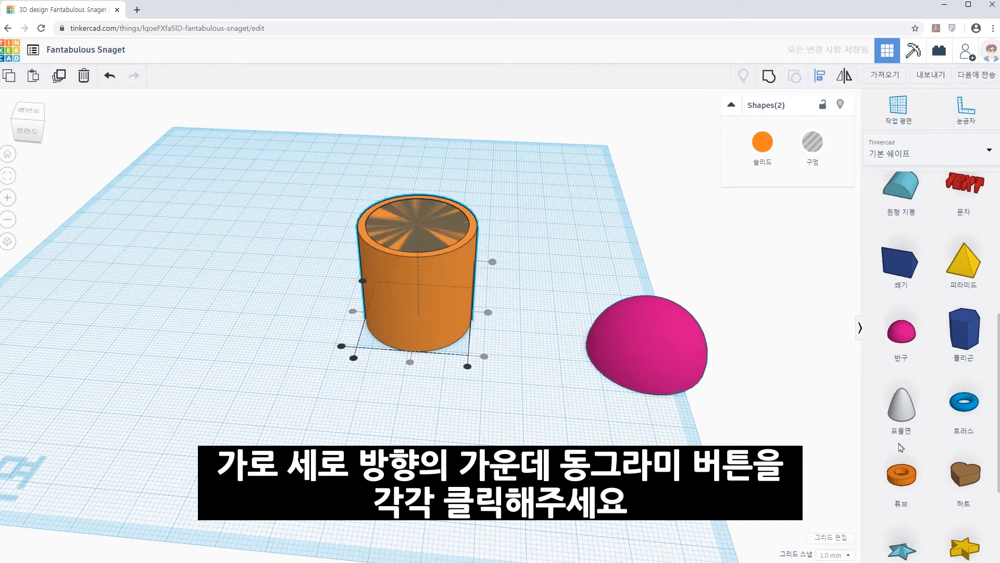
left_click(516, 428)
- Group the two aligned cylinders to cut the hole through the orange one
left_click_drag(281, 151, 512, 420)
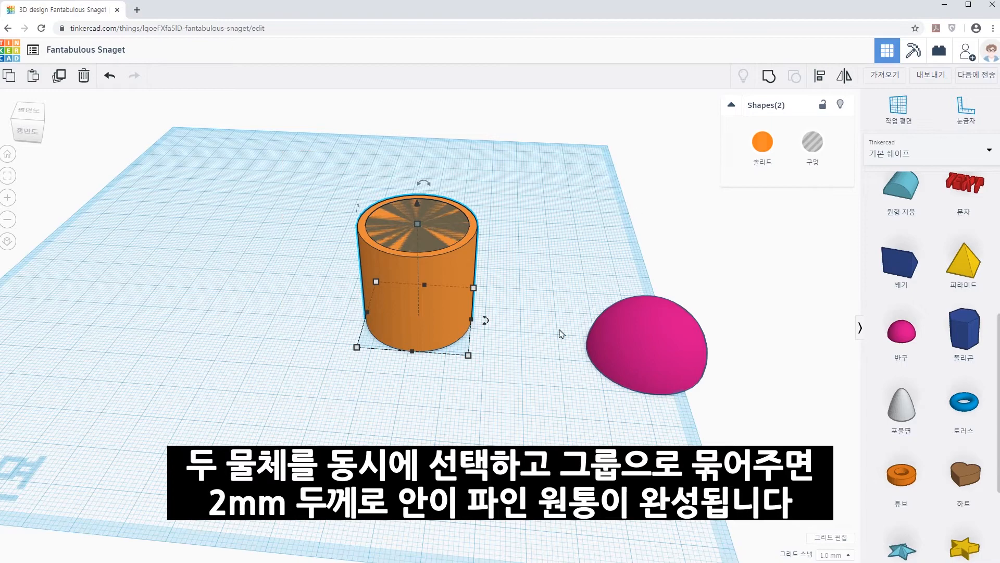
left_click(769, 81)
left_click(564, 223)
- Align the hollow cylinder and the hollow half sphere on their centres in both width and depth
right_click_drag(564, 223, 462, 237)
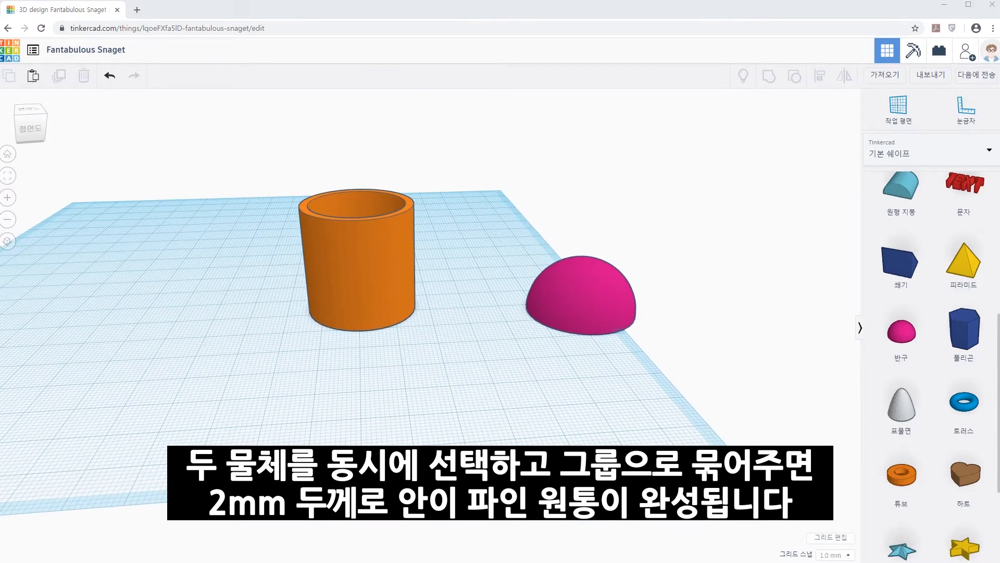
left_click_drag(250, 152, 706, 388)
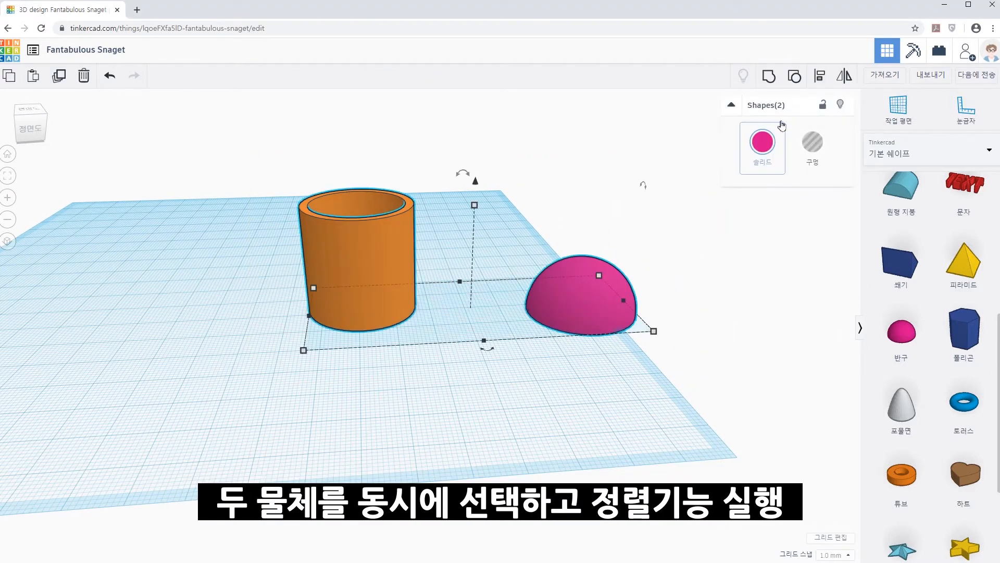
left_click(818, 81)
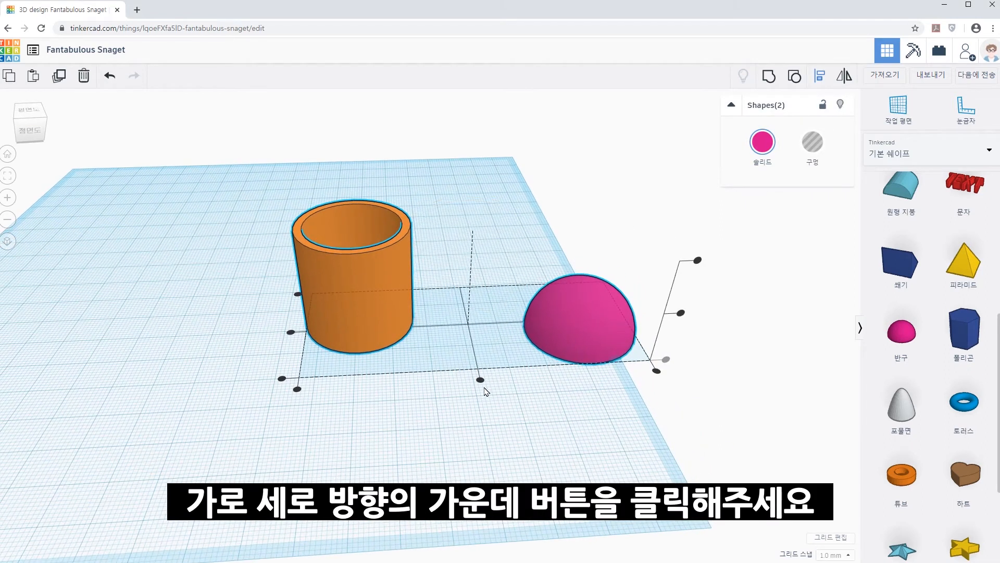
left_click(480, 380)
left_click(399, 327)
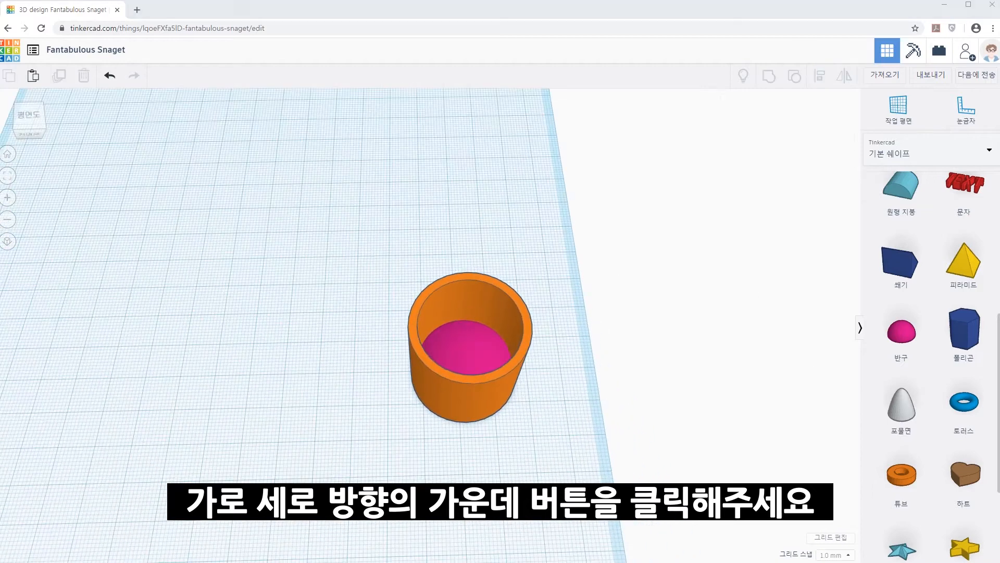
- Raise the half sphere inside the hollow cylinder by 30 mm to sit on the cylinder's rim
left_click(465, 344)
key("ctrl+shift+Up")
key("ctrl+shift+Up")
key("ctrl+shift+Up")
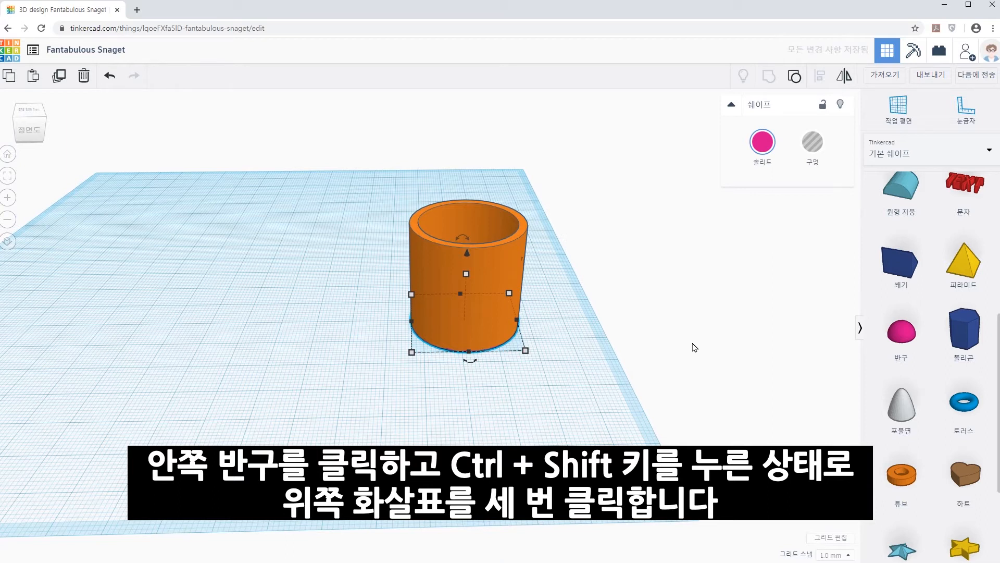
key("ctrl+shift+Up")
key("ctrl+shift+Up")
key("ctrl+shift+Up")
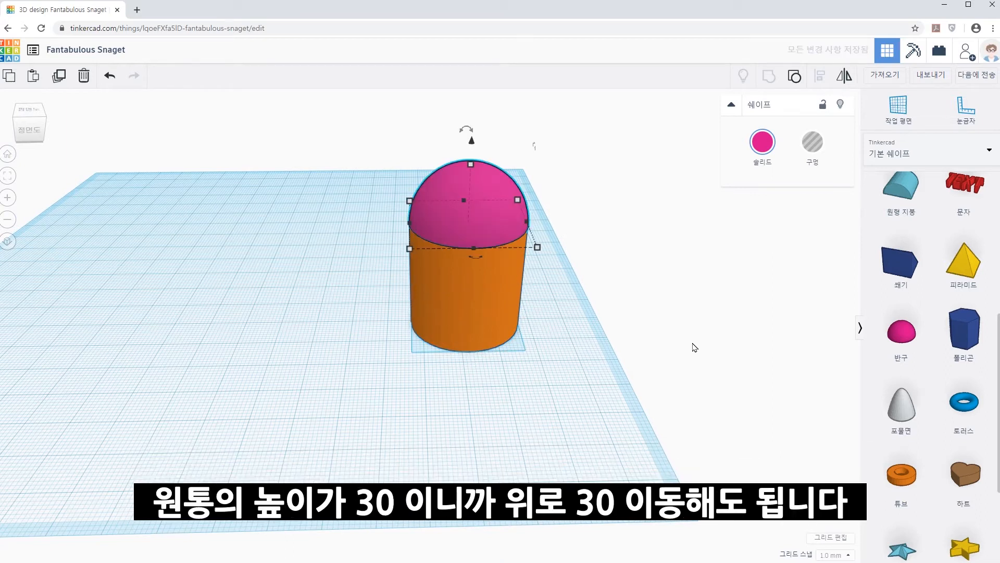
left_click(618, 328)
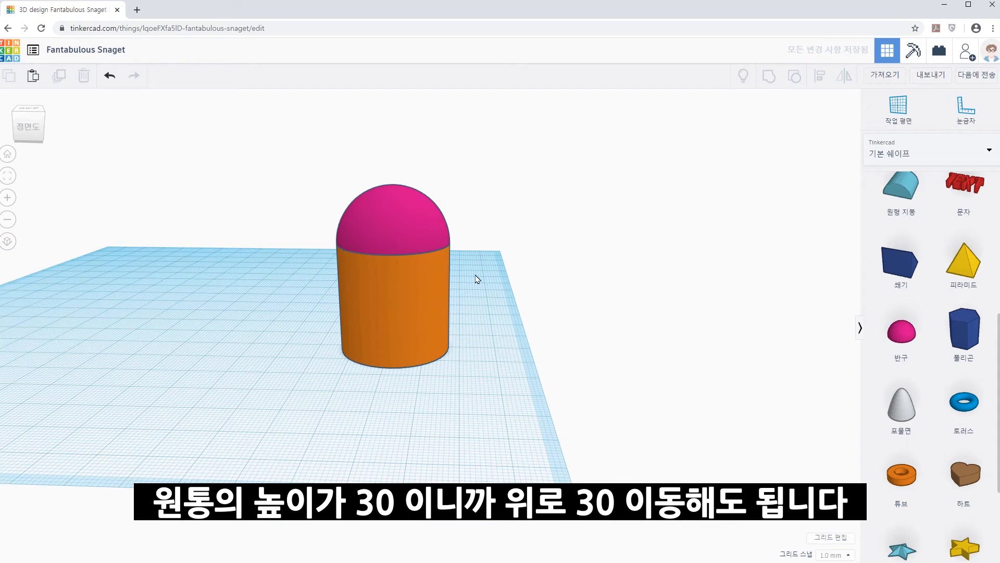
- Set the half sphere's elevation above the workplane to 30 mm
left_click(422, 219)
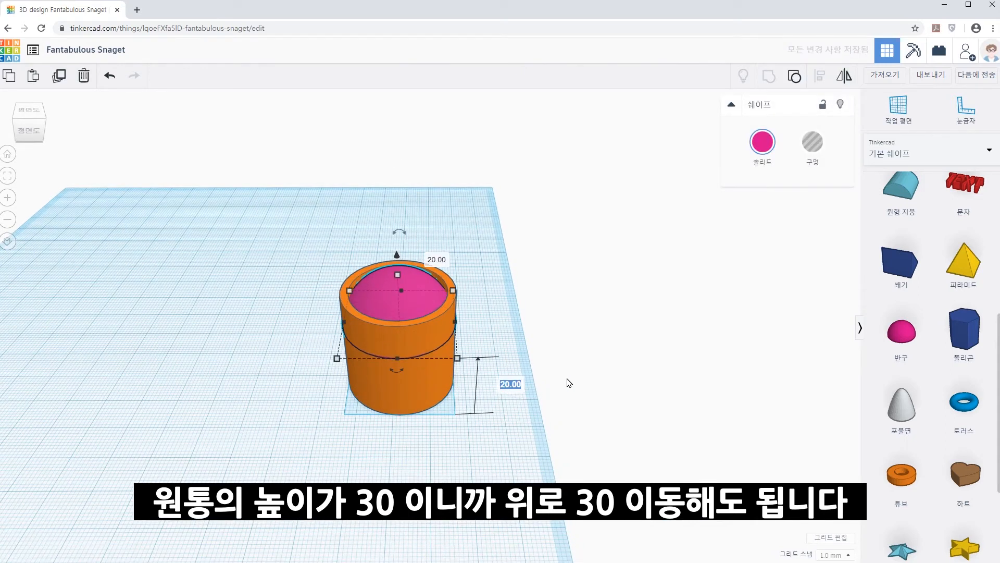
type("30")
key("Return")
left_click(641, 326)
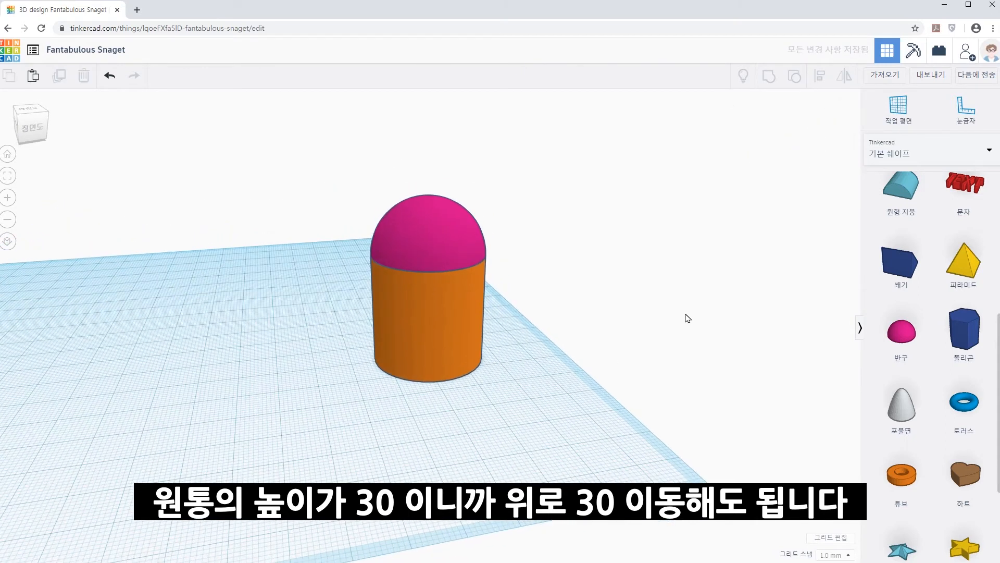
- Group the half sphere and the hollow cylinder into one capsule half
left_click_drag(324, 157, 616, 447)
left_click(769, 77)
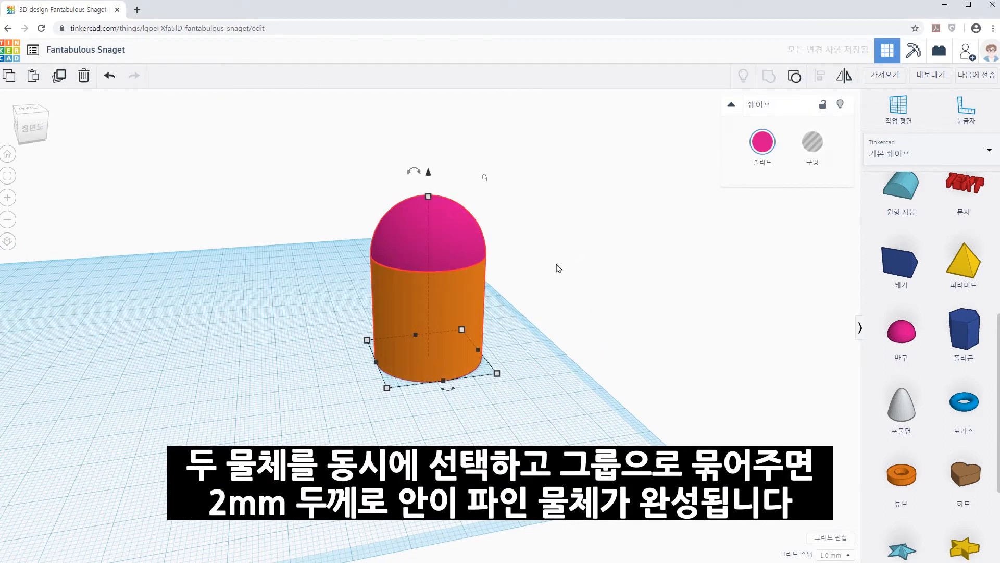
right_click_drag(577, 279, 550, 282)
- Tilt the grouped capsule half to inspect its hollow interior, then undo the rotation
mouse_move(408, 178)
left_click_drag(408, 177, 529, 346)
right_click_drag(615, 250, 632, 270)
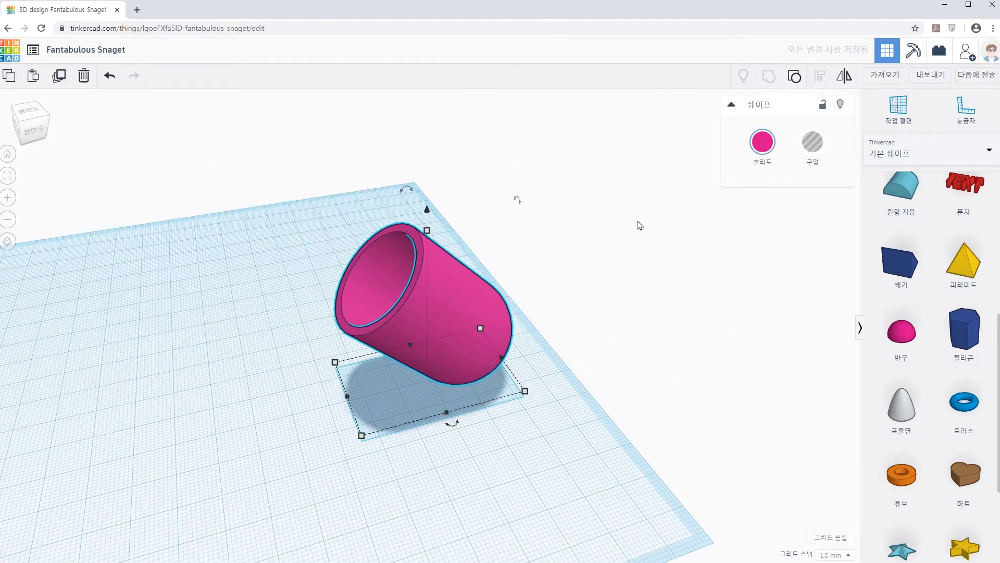
left_click(110, 78)
left_click(564, 439)
right_click_drag(565, 439, 553, 342)
- Duplicate the hollow capsule half and place the copy beside the original
left_click(553, 342)
key("ctrl+c")
key("ctrl+v")
left_click_drag(613, 345, 373, 346)
left_click(679, 411)
middle_click_drag(679, 411, 681, 369)
right_click_drag(680, 370, 632, 352)
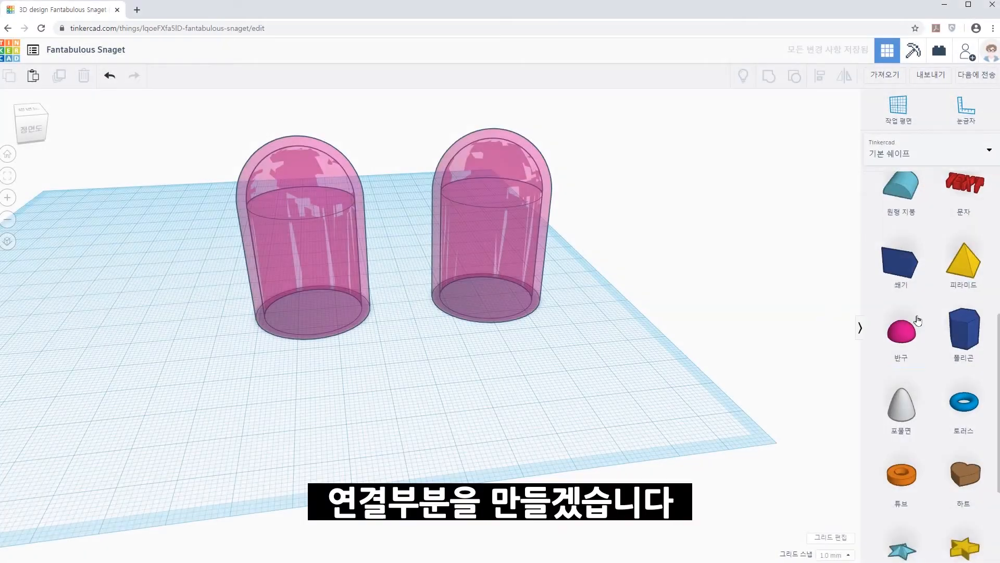
- Add a solid cylinder with 36 sides in front of the capsule halves
scroll(936, 290, "up", 6)
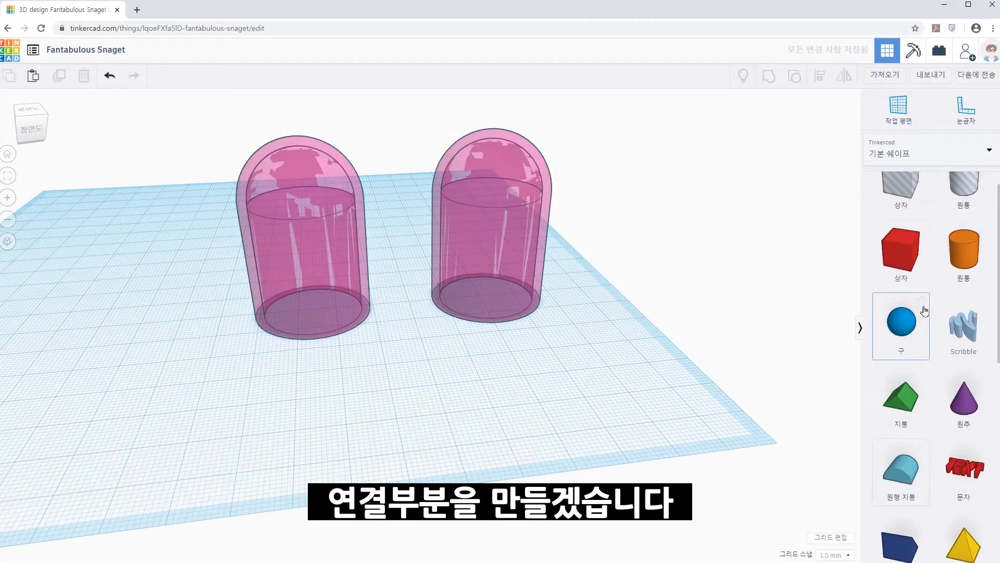
left_click_drag(936, 290, 513, 424)
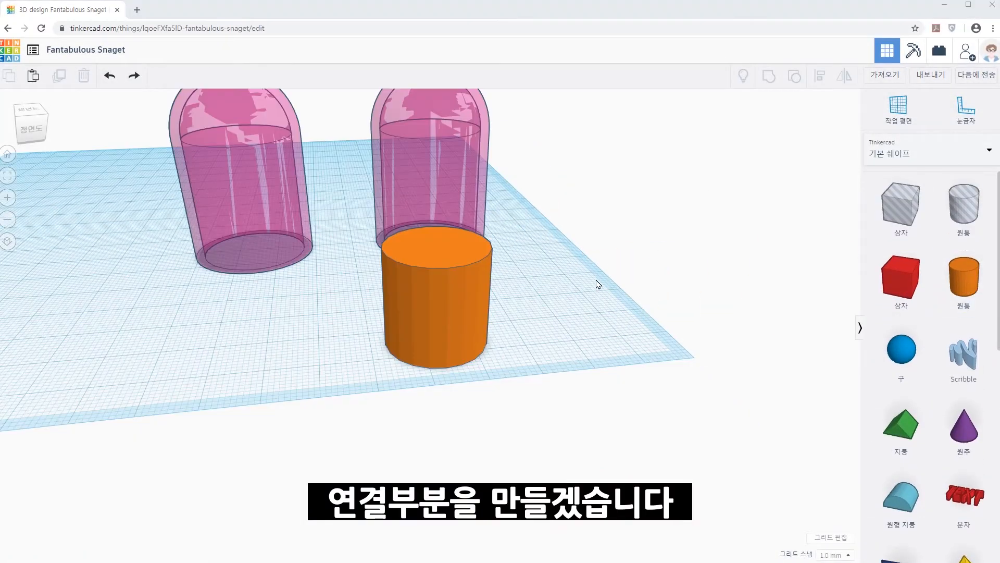
left_click(437, 291)
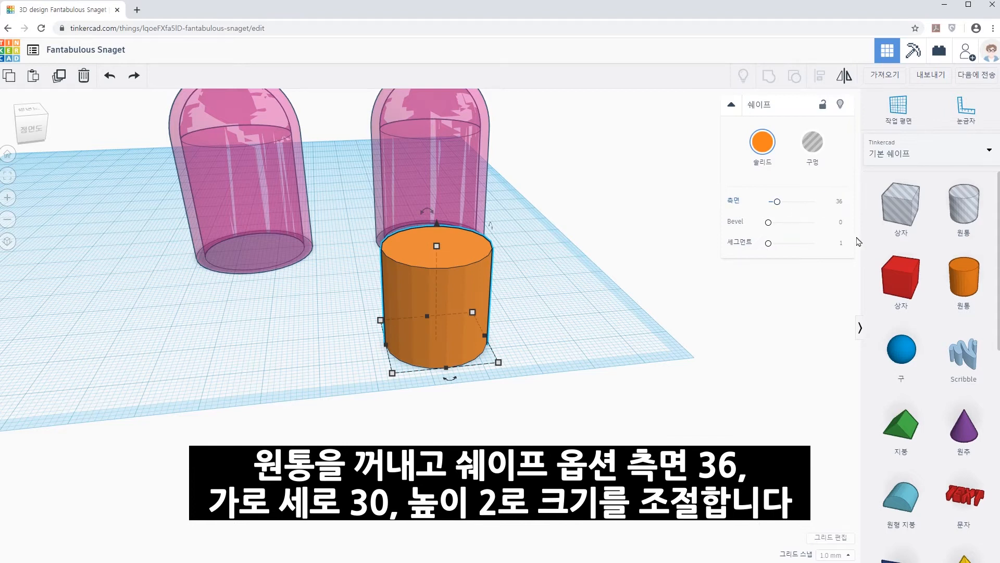
- Set the new cylinder's width and depth to 30 mm and its height to 2 mm
mouse_move(501, 363)
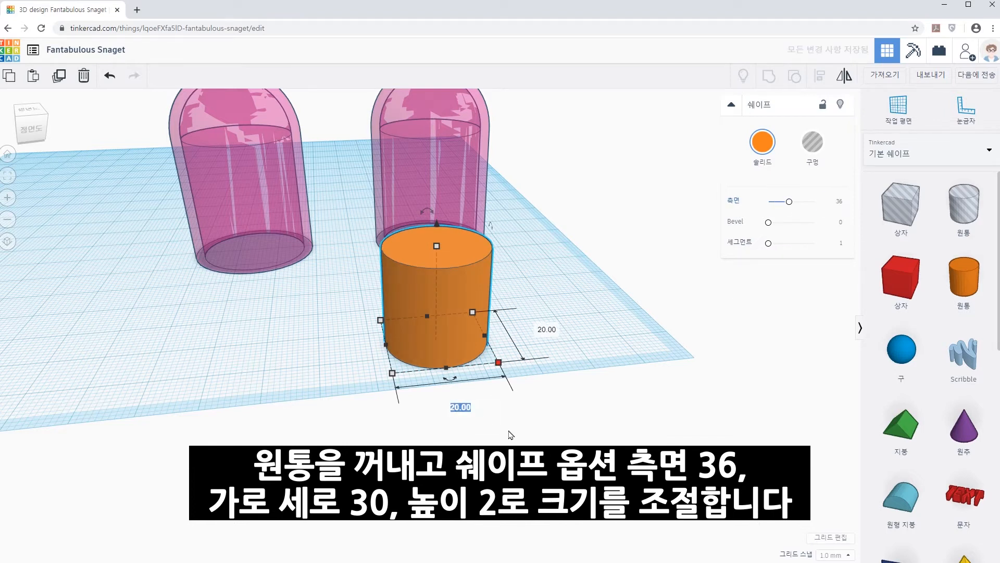
key("Tab")
type("30")
key("Tab")
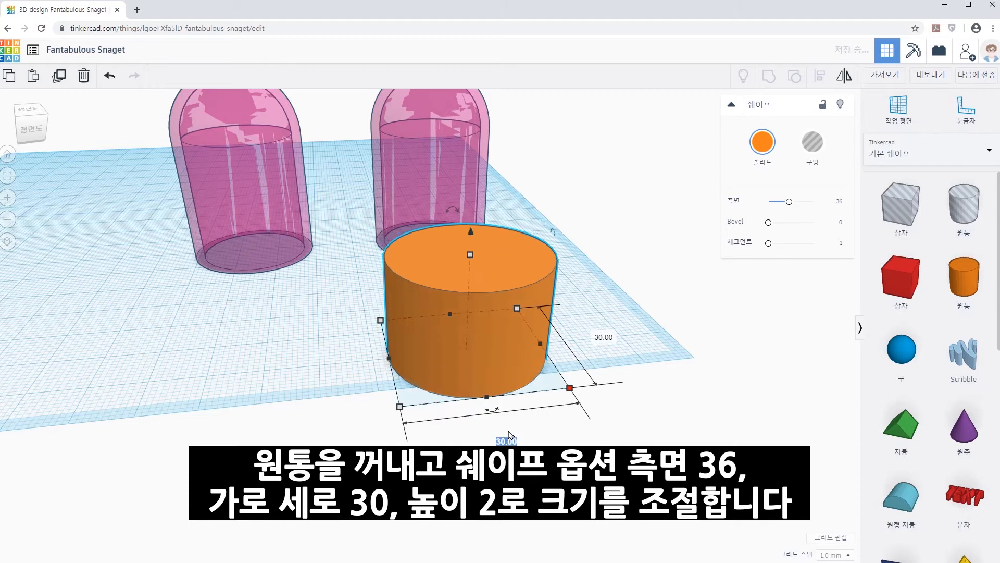
mouse_move(470, 255)
type("20.00")
key("Return")
left_click(627, 328)
- Add a second solid cylinder with 36 sides beside the thin disc
left_click_drag(964, 281, 630, 362)
middle_click_drag(455, 356, 361, 352)
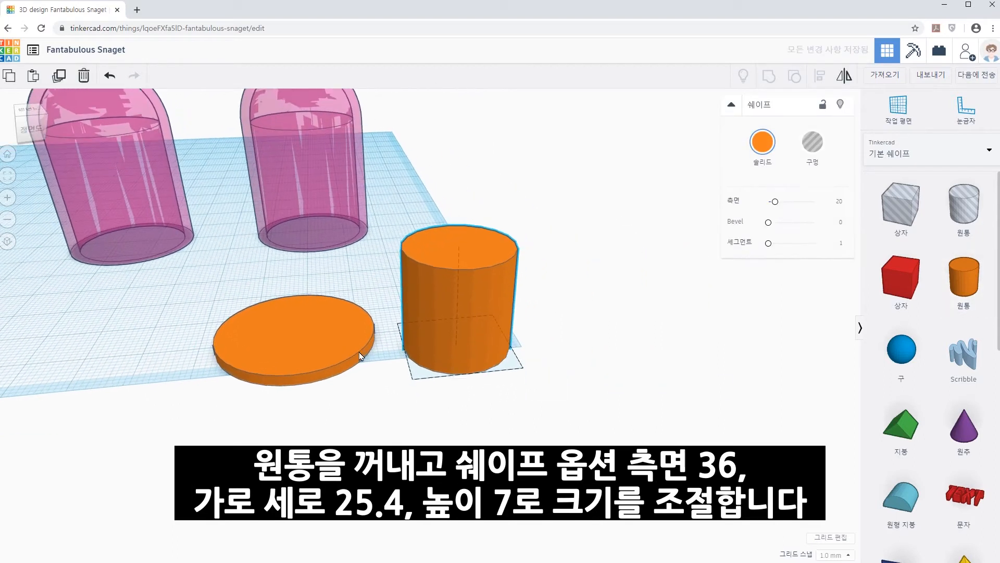
key("Return")
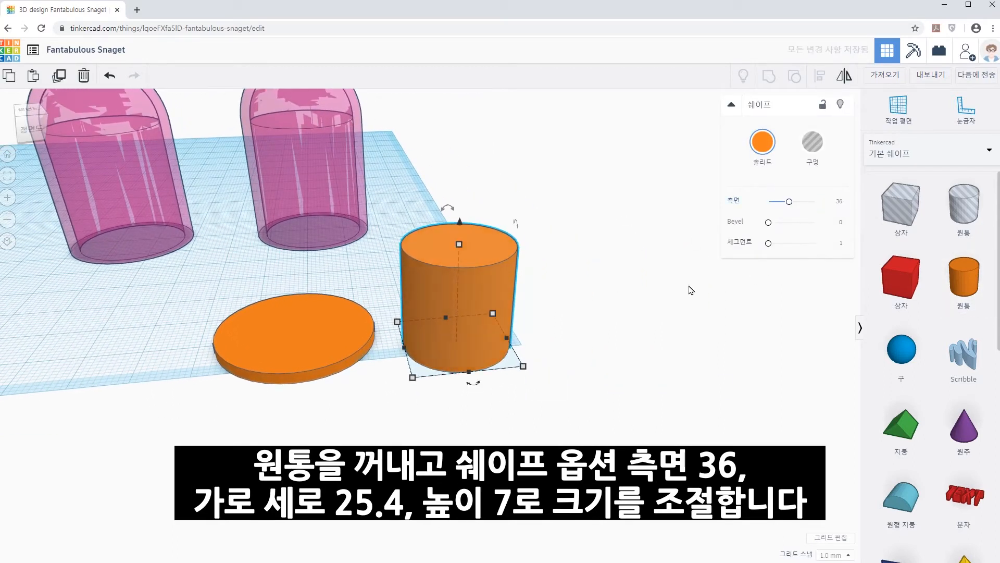
- Set the second cylinder's width and depth to 25.4 mm and its height to 7 mm
left_click(487, 415)
type("25.4")
key("Tab")
type("25.4")
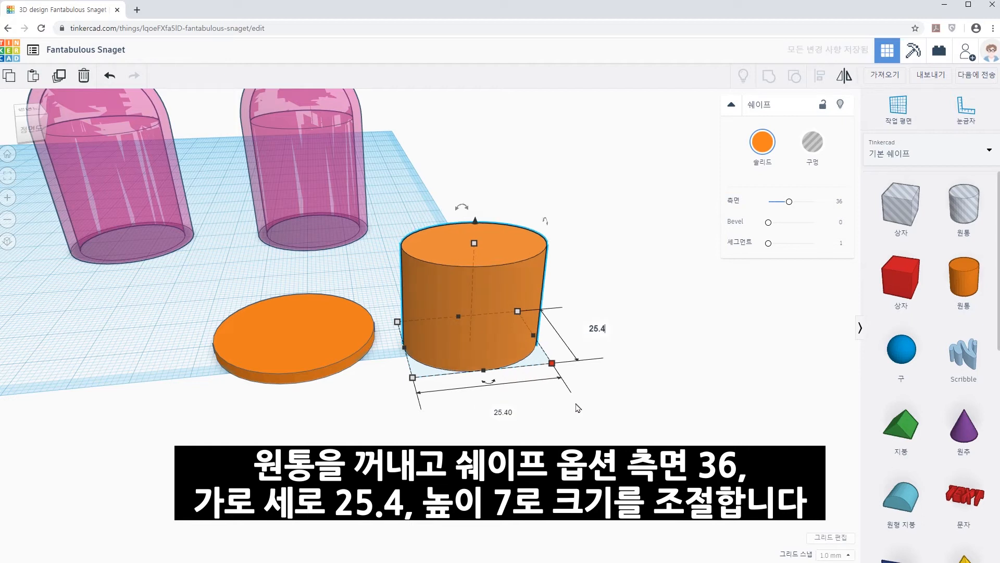
key("Tab")
mouse_move(478, 249)
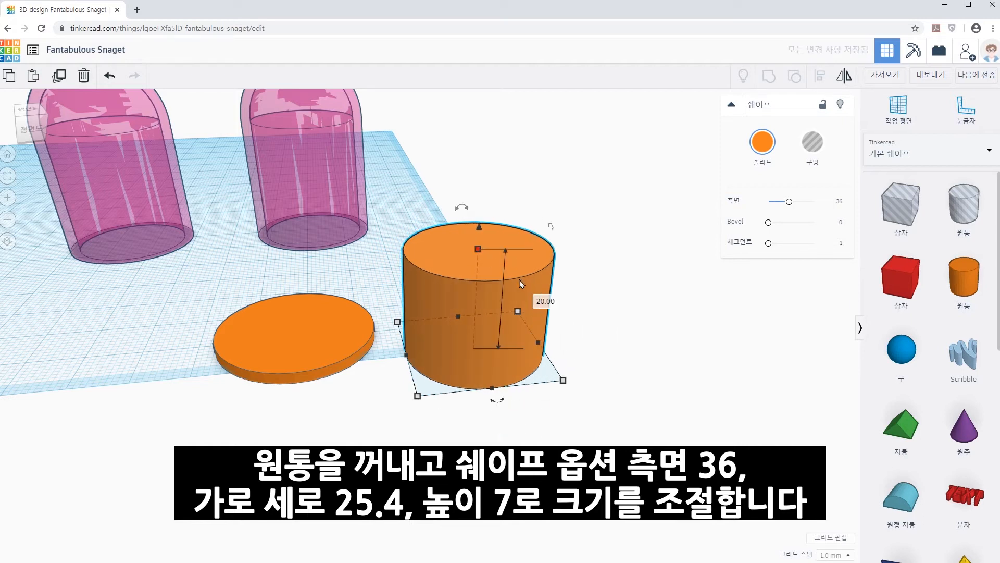
left_click(553, 305)
type("7")
key("Return")
left_click(597, 328)
- Add a third cylinder with 36 sides next to the 25.4 mm one
middle_click_drag(599, 328, 576, 303)
left_click_drag(964, 277, 551, 296)
type("36")
key("Return")
right_click_drag(657, 284, 597, 397)
- Set the third cylinder to 21.4 mm in width and depth and 7 mm high, and turn it into a hole
mouse_move(584, 377)
left_click(542, 425)
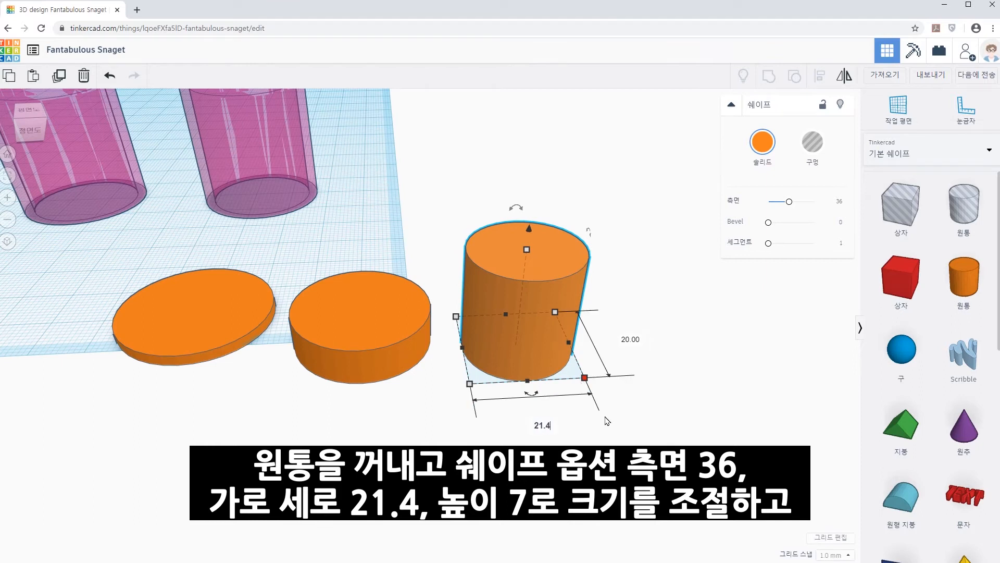
key("Tab")
type("21.4")
key("Tab")
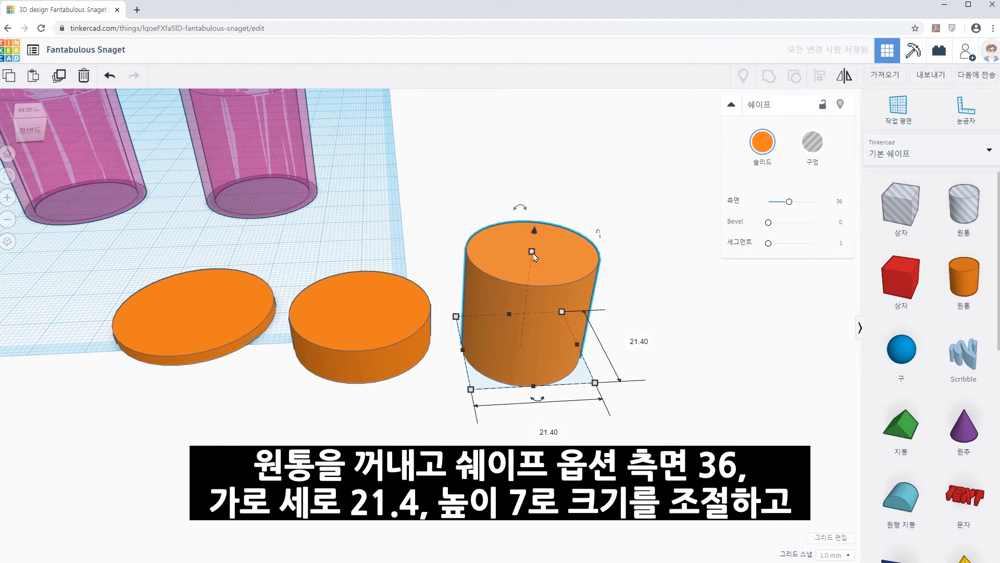
left_click(589, 302)
key("Return")
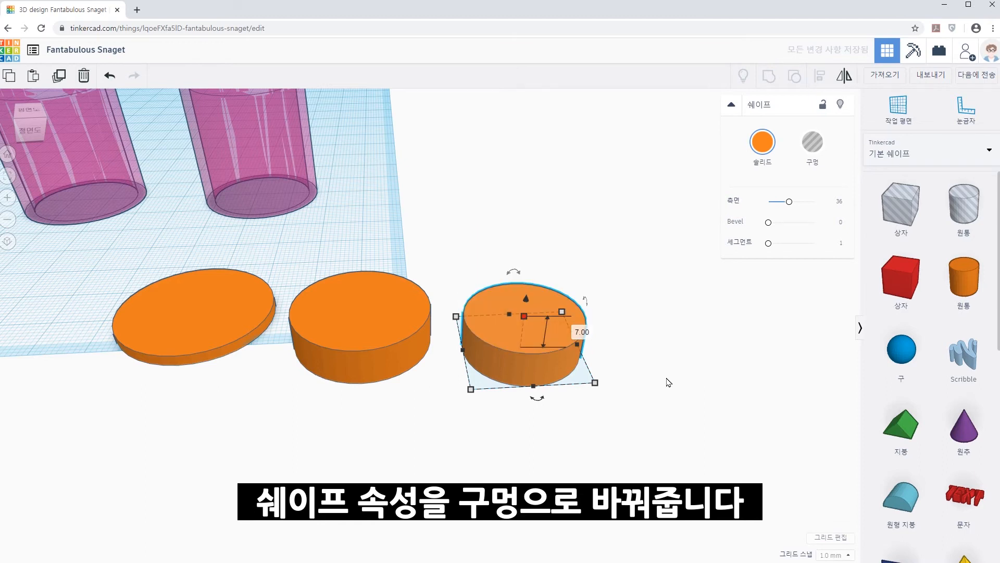
left_click(813, 143)
left_click(672, 367)
- Align the two solid cylinders and the hole cylinder on their centres in both width and depth
right_click_drag(671, 366, 722, 388)
left_click_drag(133, 261, 648, 422)
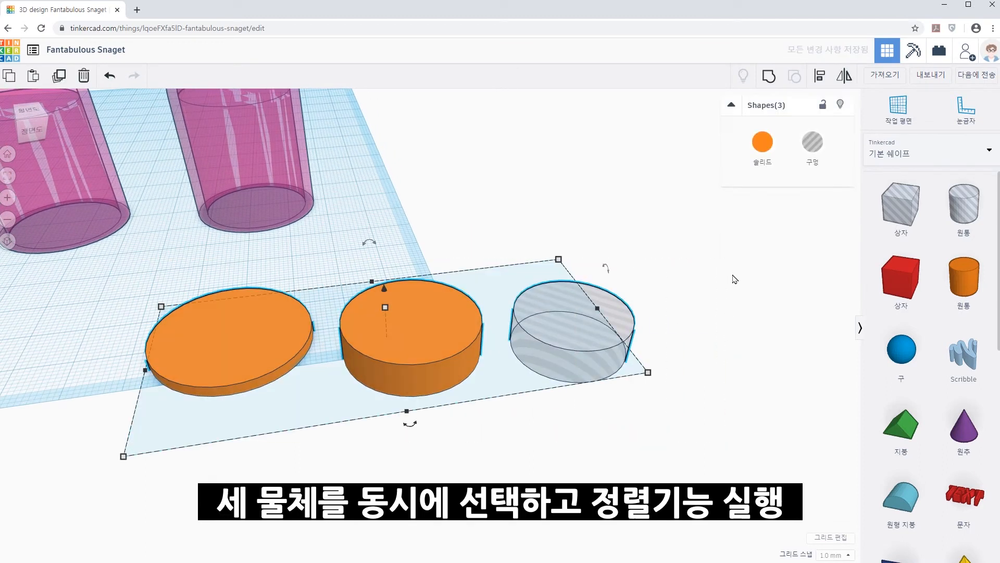
left_click(814, 77)
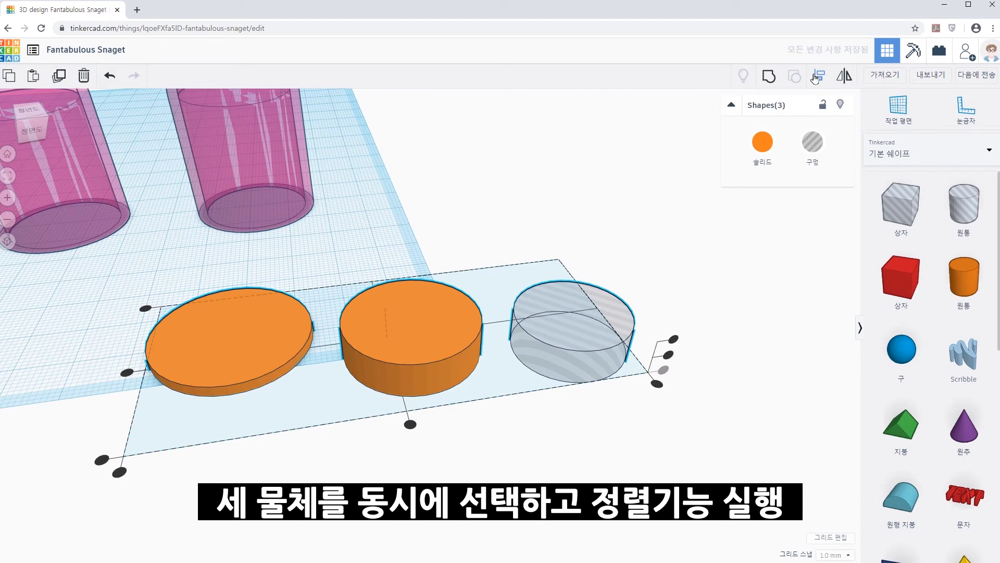
left_click(409, 425)
left_click(294, 352)
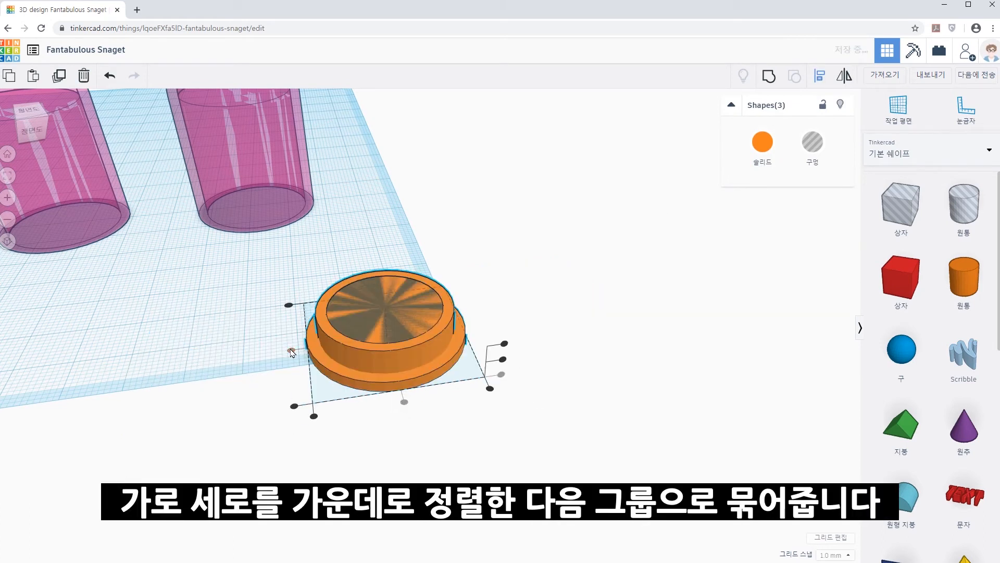
left_click(692, 264)
- Group the three aligned cylinders to form a hollow, flanged connecting ring
left_click_drag(615, 427, 259, 273)
left_click(769, 76)
left_click(532, 311)
right_click_drag(531, 311, 539, 319)
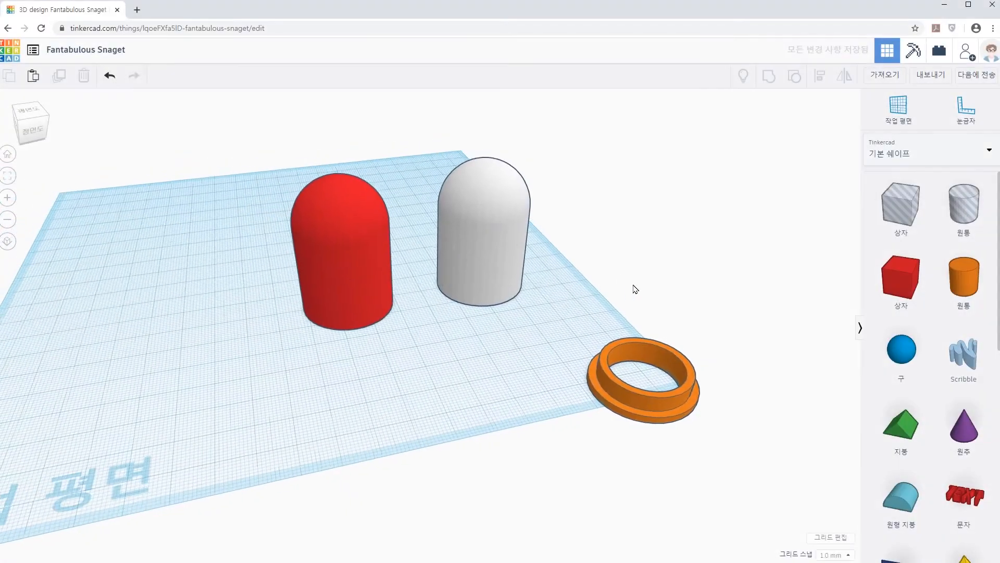
- Rotate the red capsule half 180° so its open end faces up
left_click(370, 237)
left_click_drag(343, 147, 339, 284)
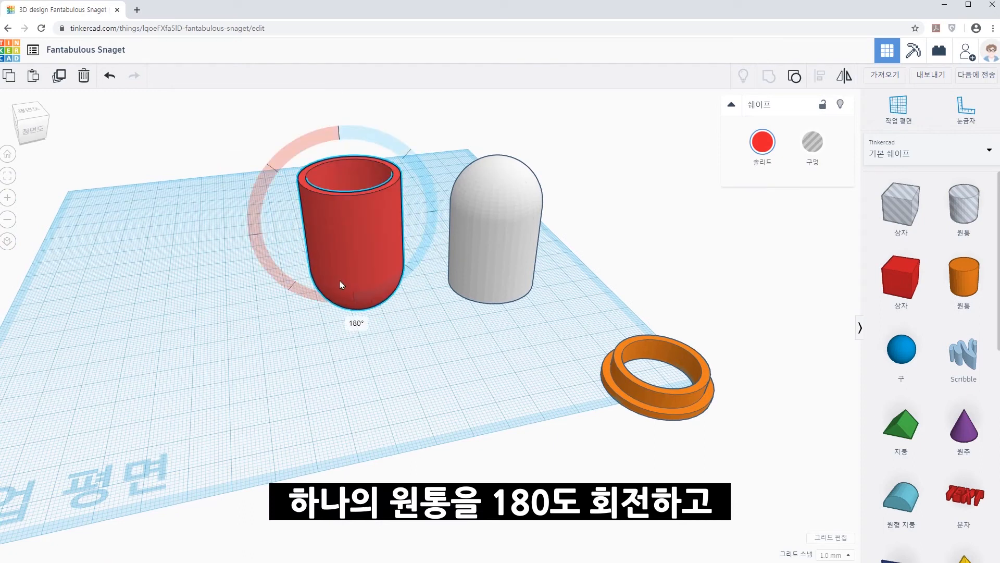
left_click(507, 379)
- Align the red capsule half and the connecting ring on their centres in width and depth and on their tops in height
middle_click_drag(504, 370, 531, 433)
right_click_drag(531, 433, 551, 433)
left_click(425, 343)
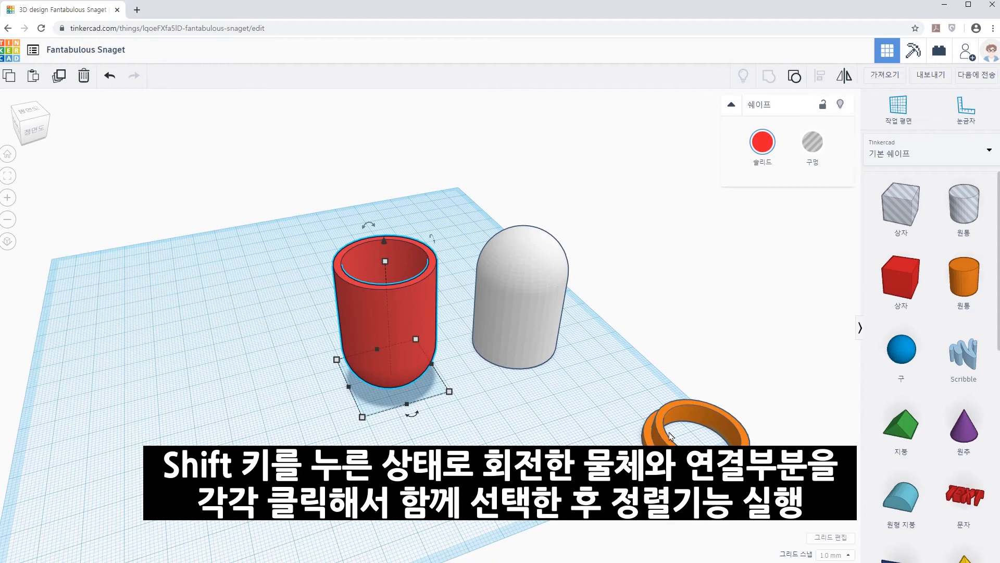
left_click(671, 434, "shift")
right_click_drag(580, 403, 636, 220)
left_click(815, 76)
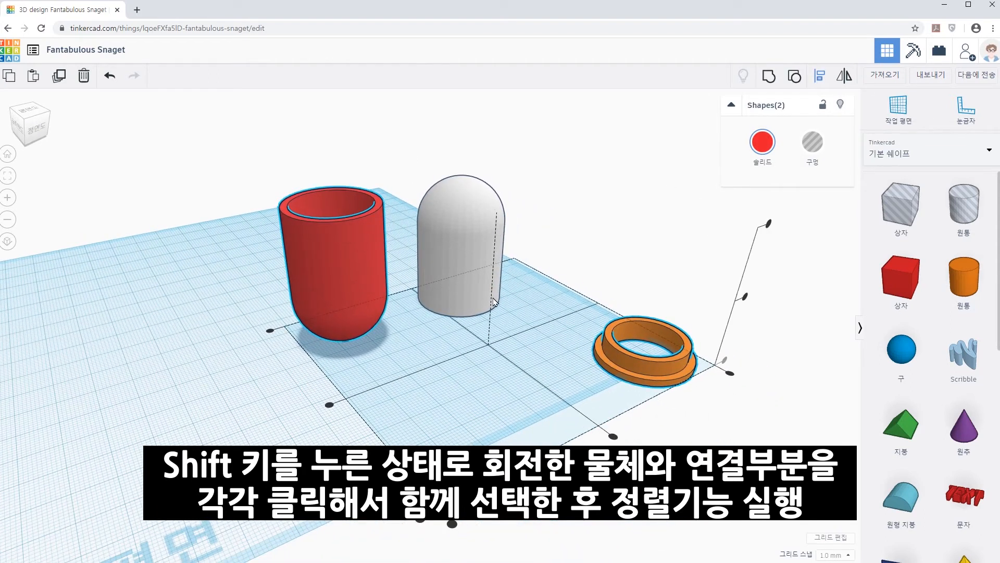
left_click(329, 404)
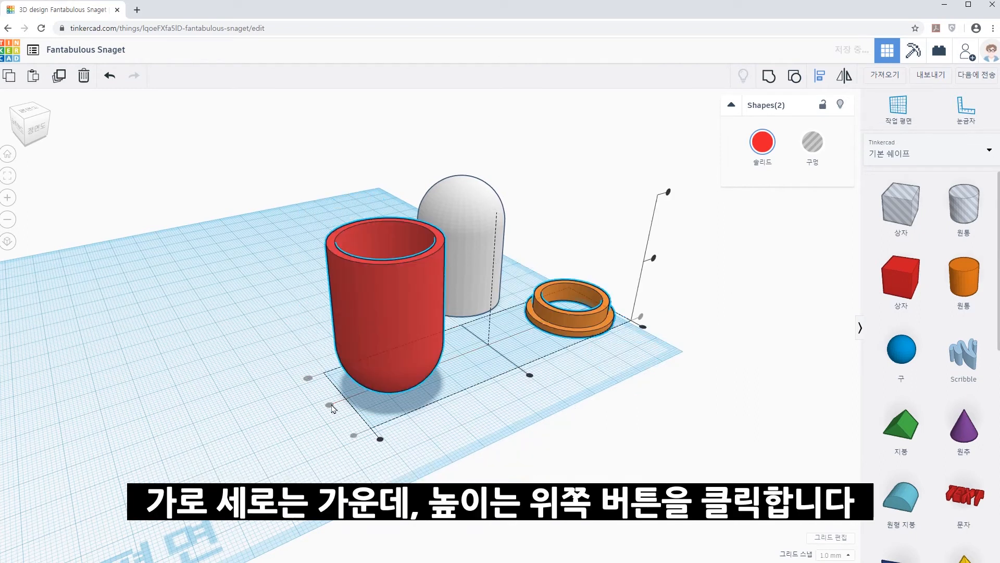
left_click(529, 375)
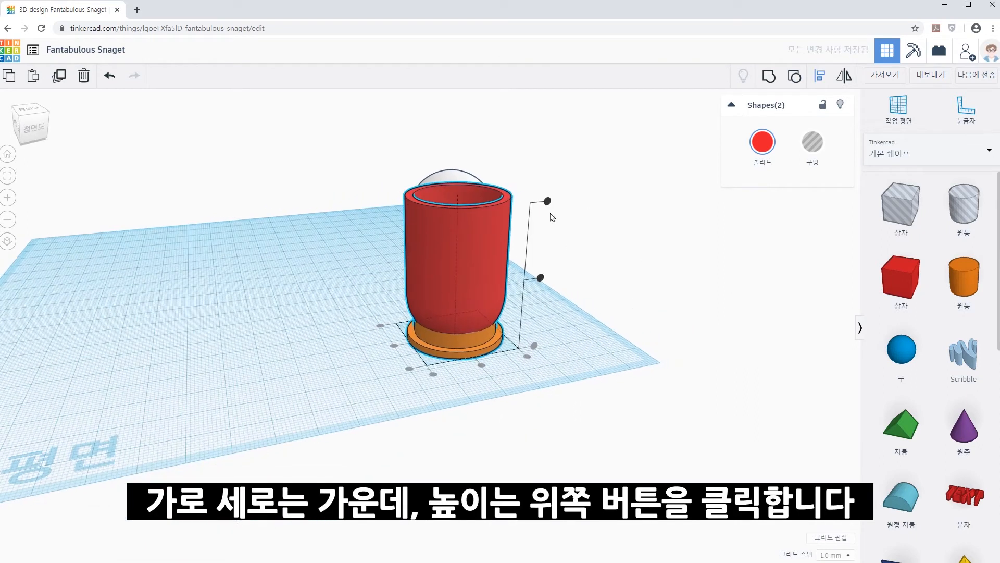
left_click(548, 201)
left_click(592, 286)
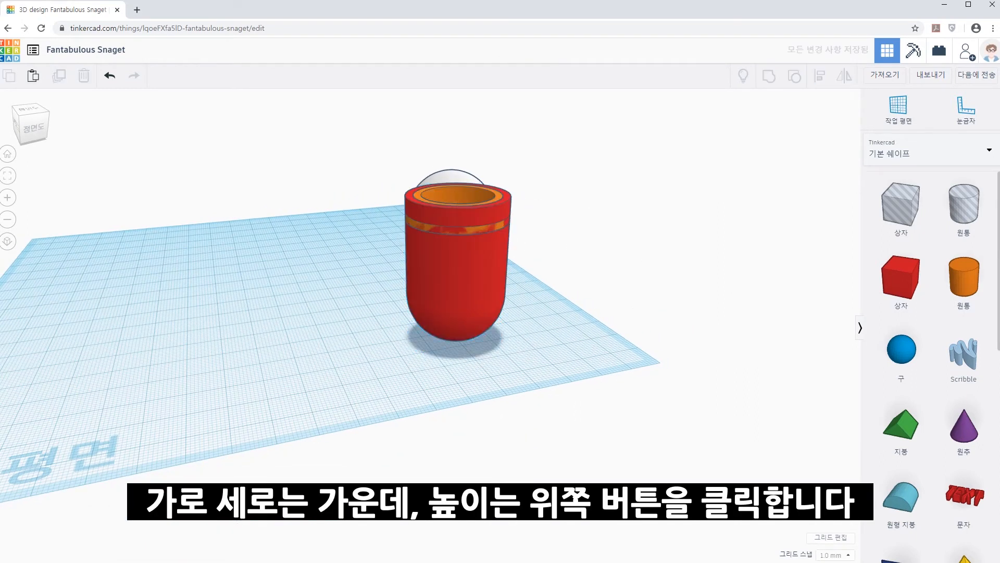
- Raise the orange connecting ring 5 mm so it protrudes from the red capsule half
right_click_drag(527, 293, 441, 314)
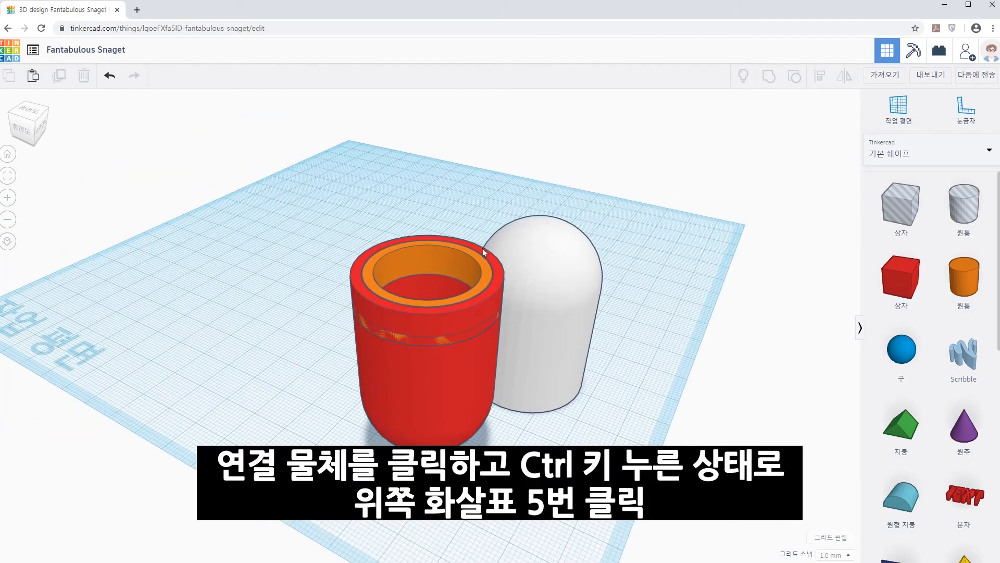
left_click(457, 252)
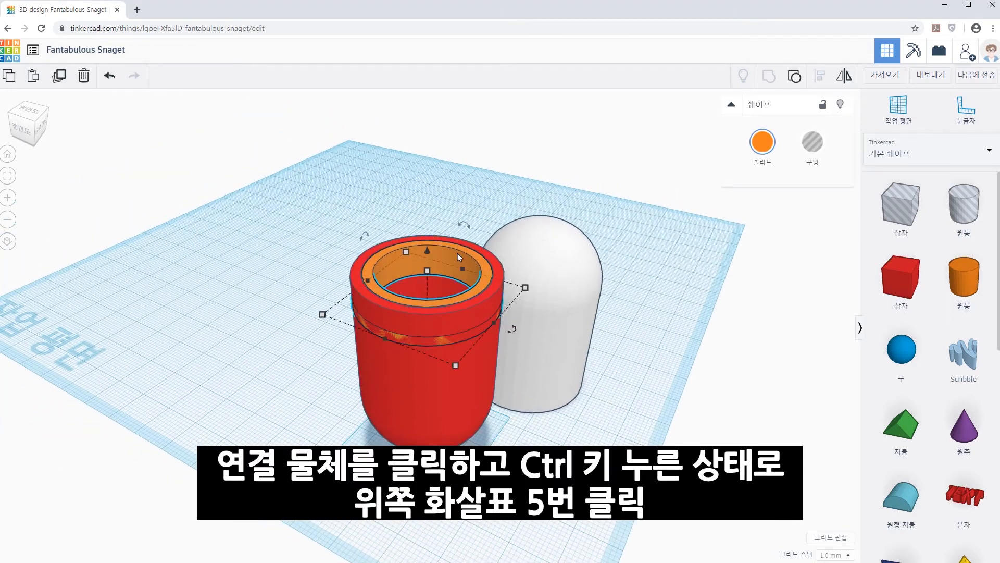
key("ctrl+Up")
key("ctrl+Up")
key("ctrl+Up")
key("ctrl+Up")
key("ctrl+Up")
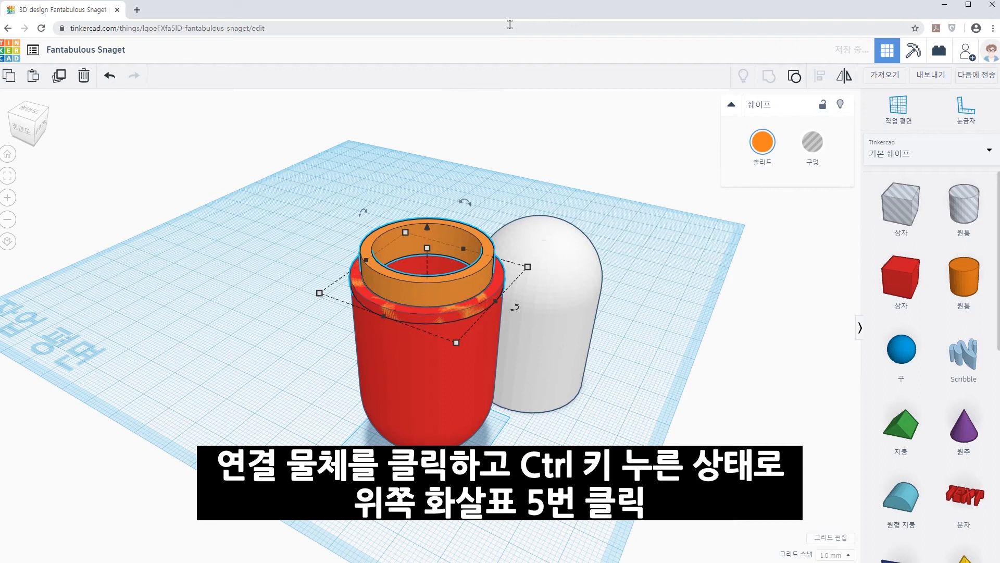
left_click(109, 76)
left_click_drag(428, 249, 430, 227)
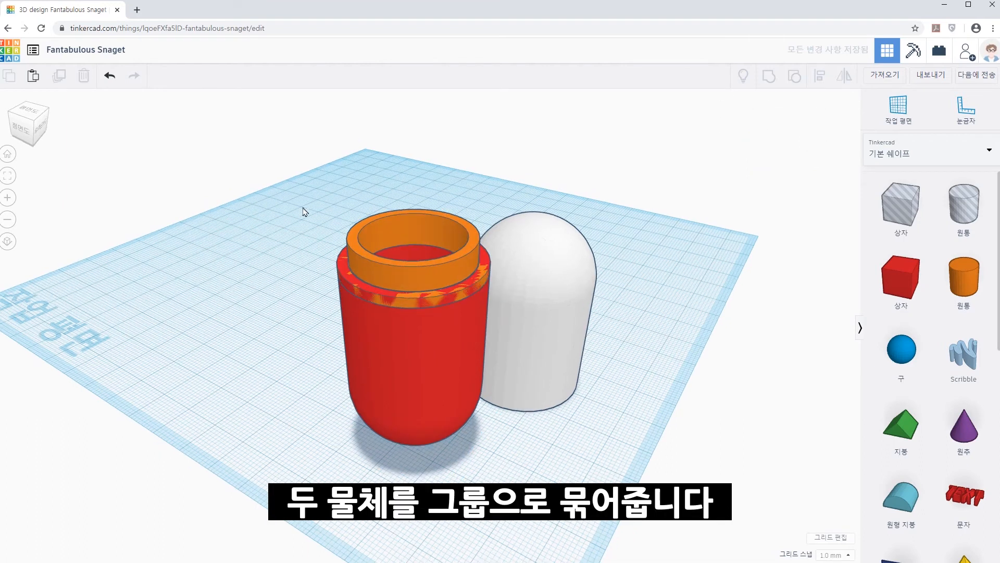
- Group the red capsule half with the connecting ring
left_click_drag(292, 206, 409, 471)
left_click(768, 78)
left_click(674, 368)
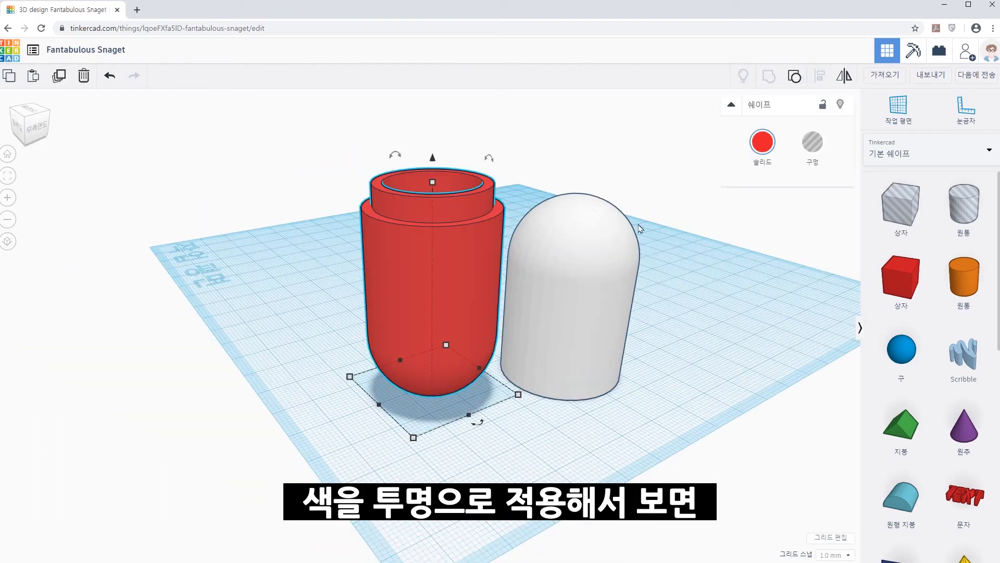
- Make the red capsule half and the white capsule half transparent to reveal their wall thickness
left_click(762, 142)
left_click(756, 282)
left_click(573, 292)
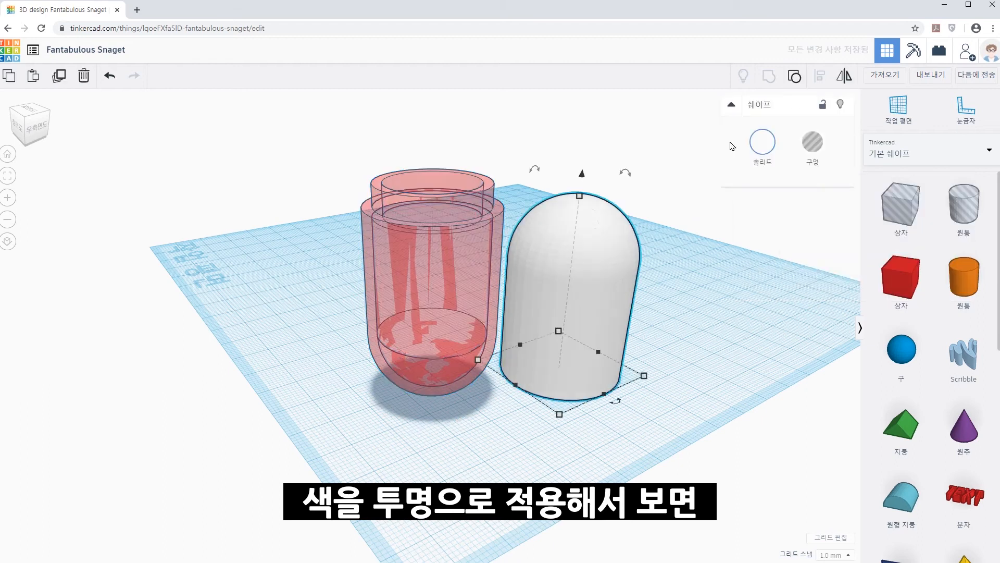
left_click(762, 142)
left_click(755, 282)
left_click(677, 369)
middle_click_drag(676, 365, 717, 408)
right_click_drag(717, 409, 743, 409)
- Centre the two capsule halves on each other and fit the white half over the red half's connecting ring
left_click_drag(368, 202, 729, 385)
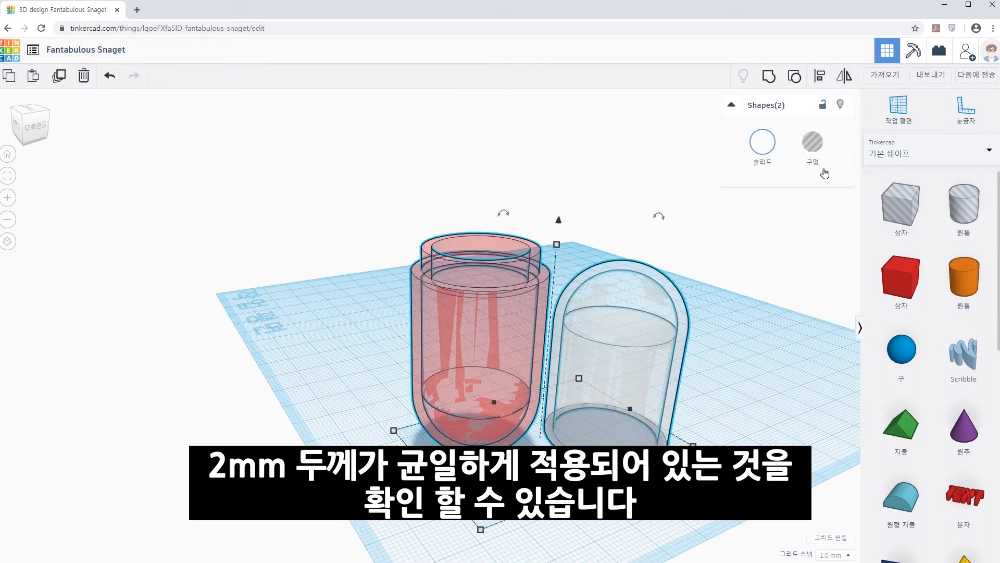
left_click(820, 77)
left_click(589, 501)
key("ctrl+g")
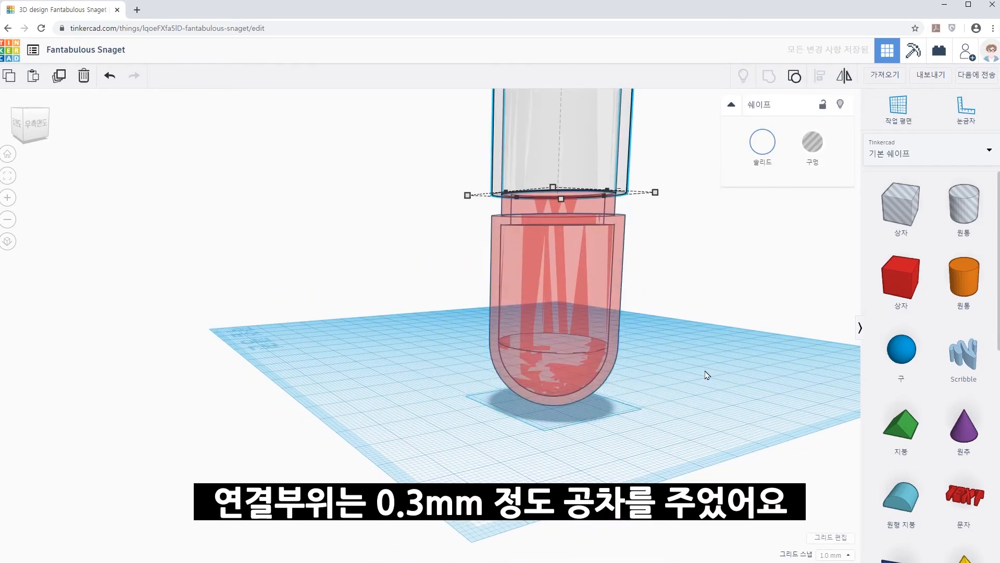
left_click(303, 264)
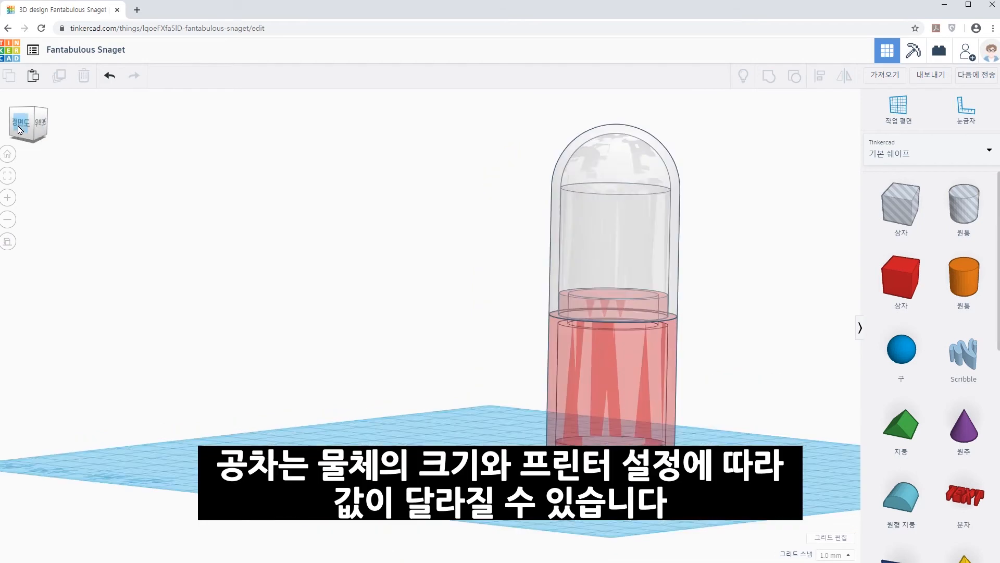
scroll(360, 353, "up", 5)
middle_click_drag(478, 356, 181, 335)
scroll(180, 335, "up", 3)
middle_click_drag(541, 308, 455, 328)
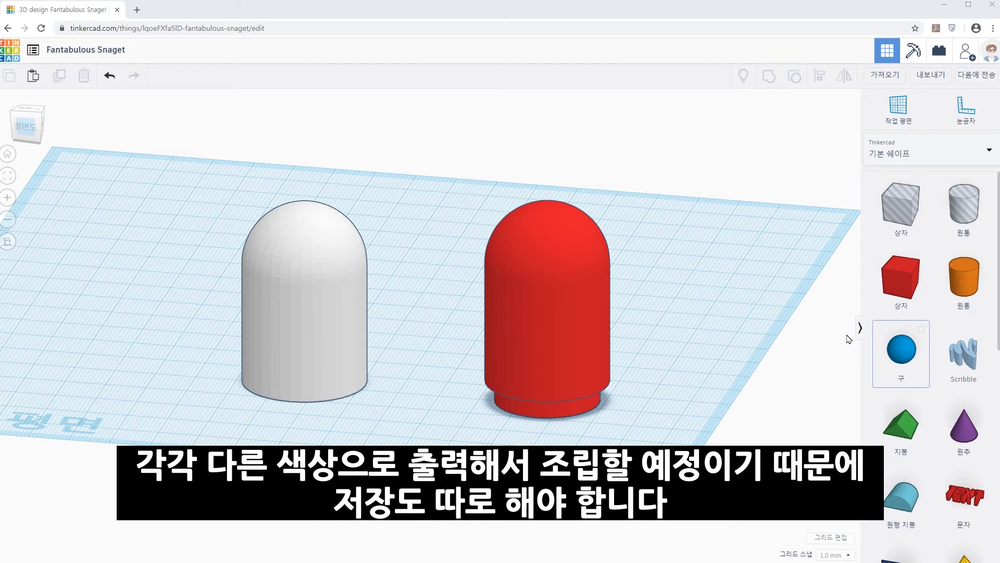
- Export only the red capsule half as an STL file, using the selected-shape option
left_click(931, 75)
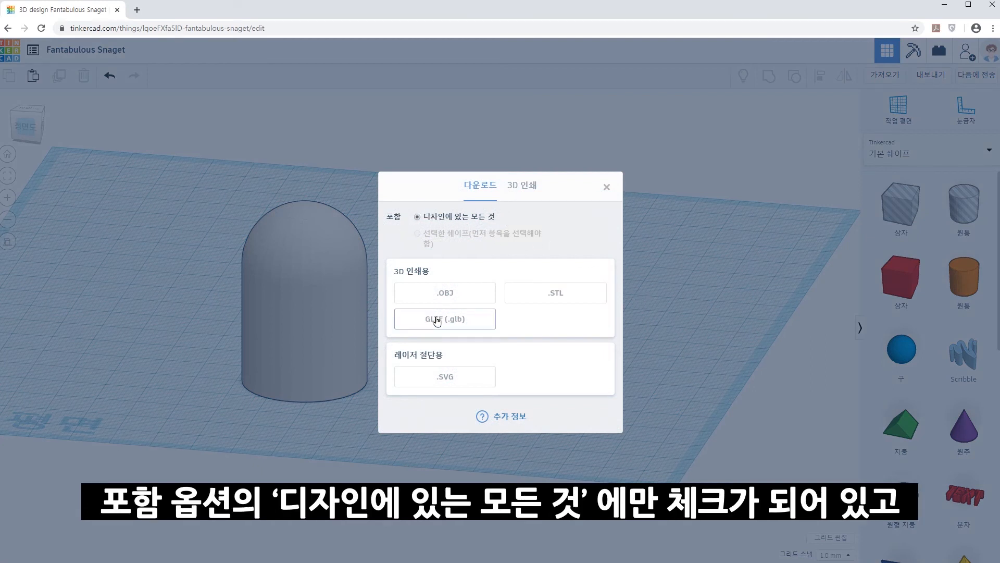
left_click(607, 187)
left_click(531, 300)
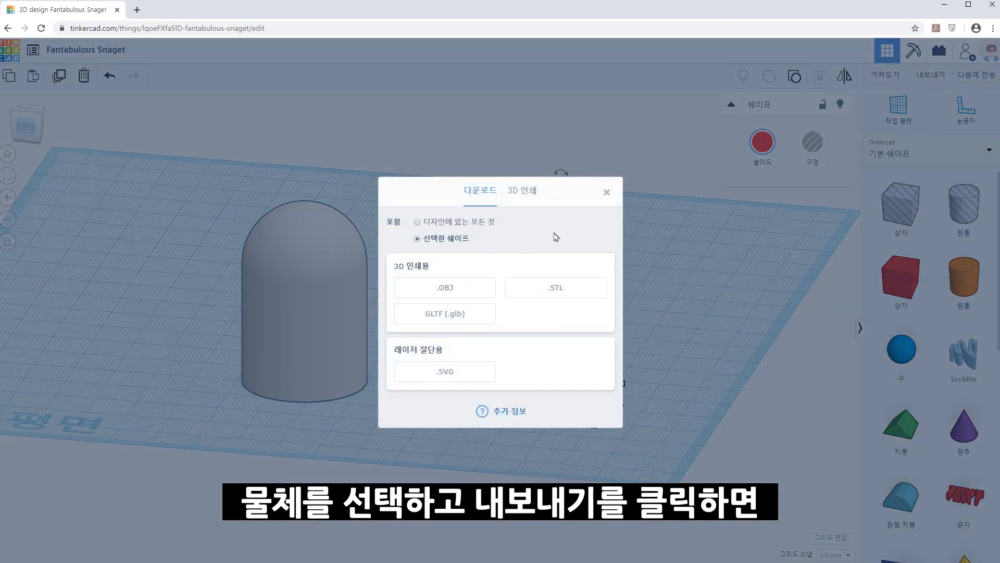
left_click(929, 75)
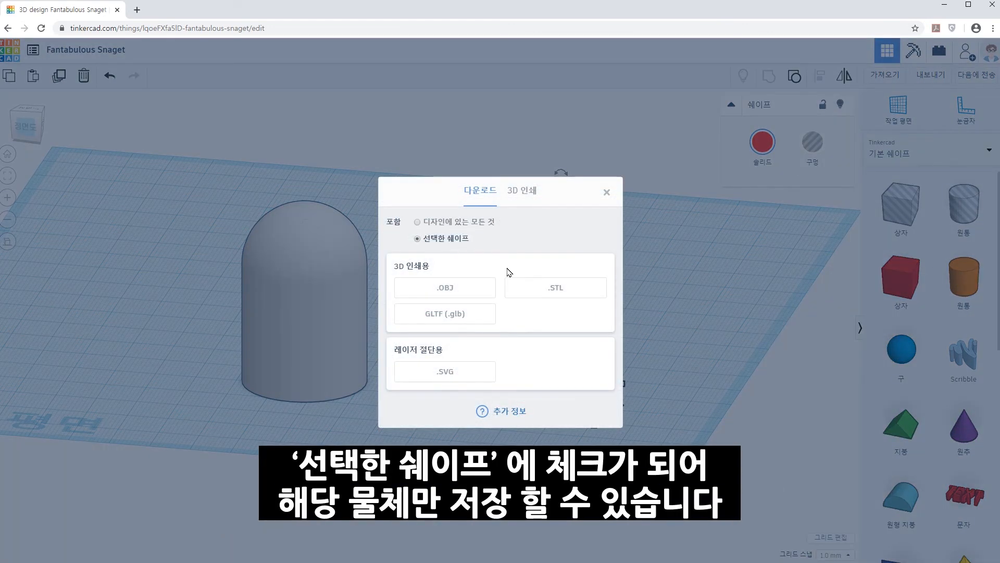
left_click(542, 292)
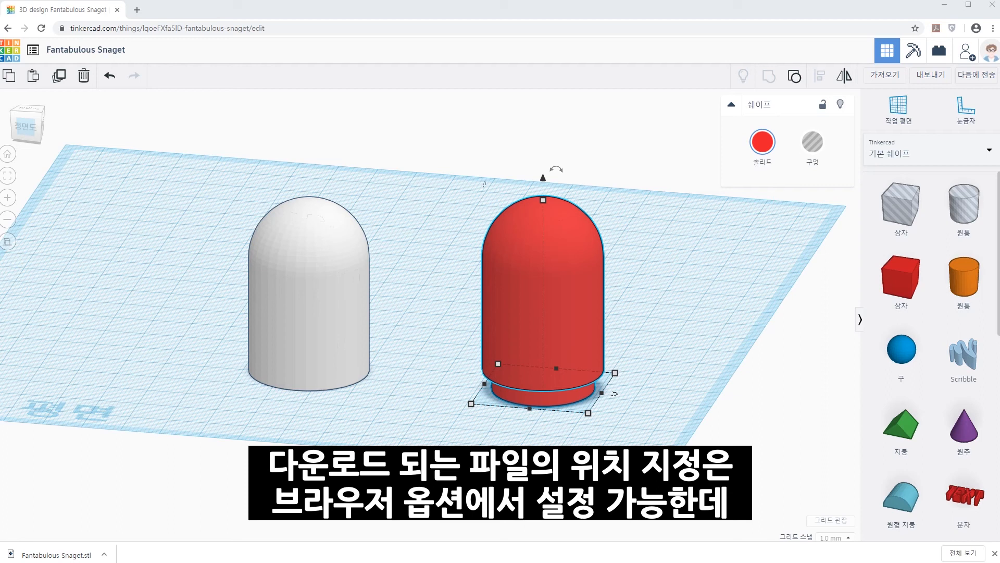
- Switch to Chrome's settings and find the download location among the advanced settings
left_click(993, 30)
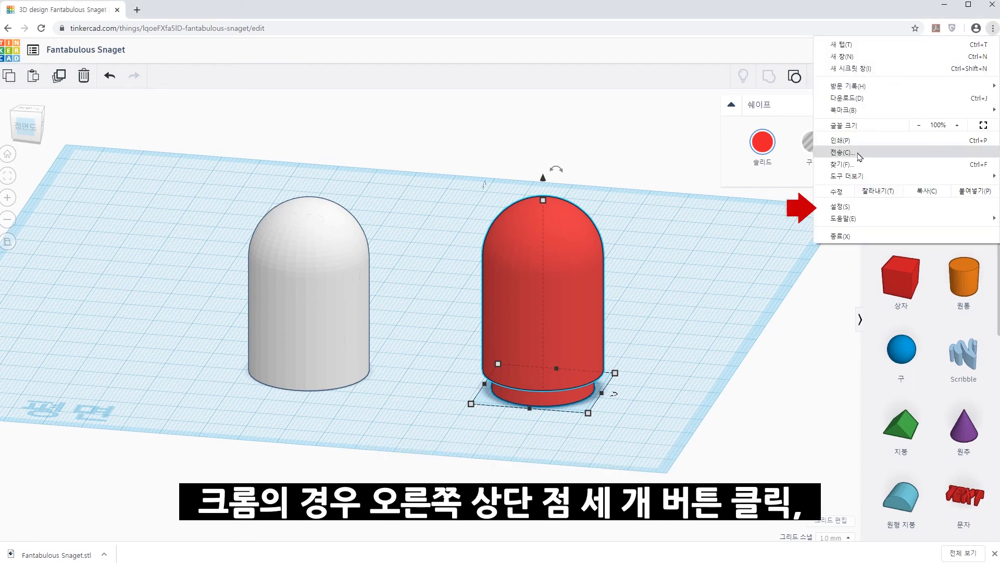
left_click(852, 206)
scroll(845, 212, "down", 5)
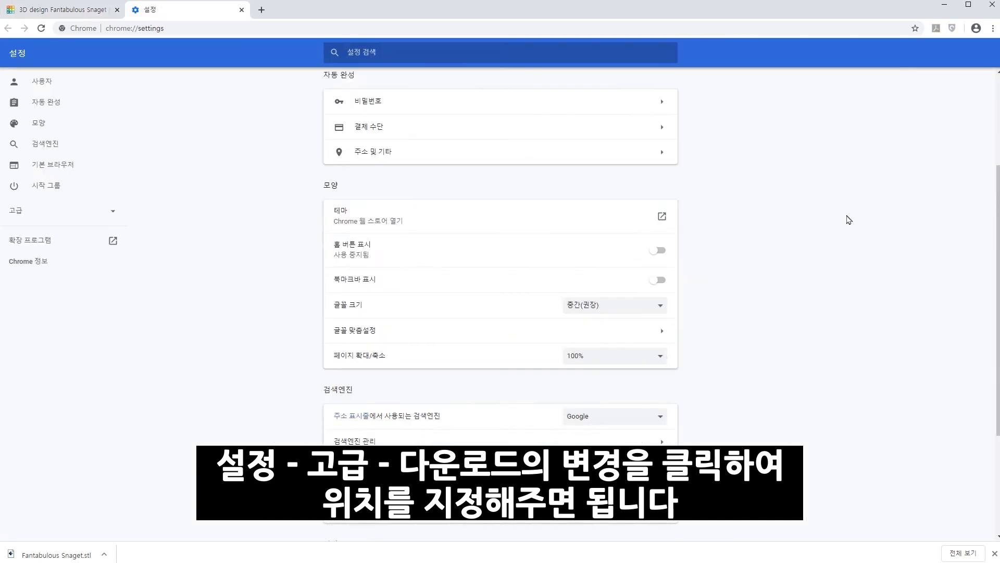
left_click(499, 491)
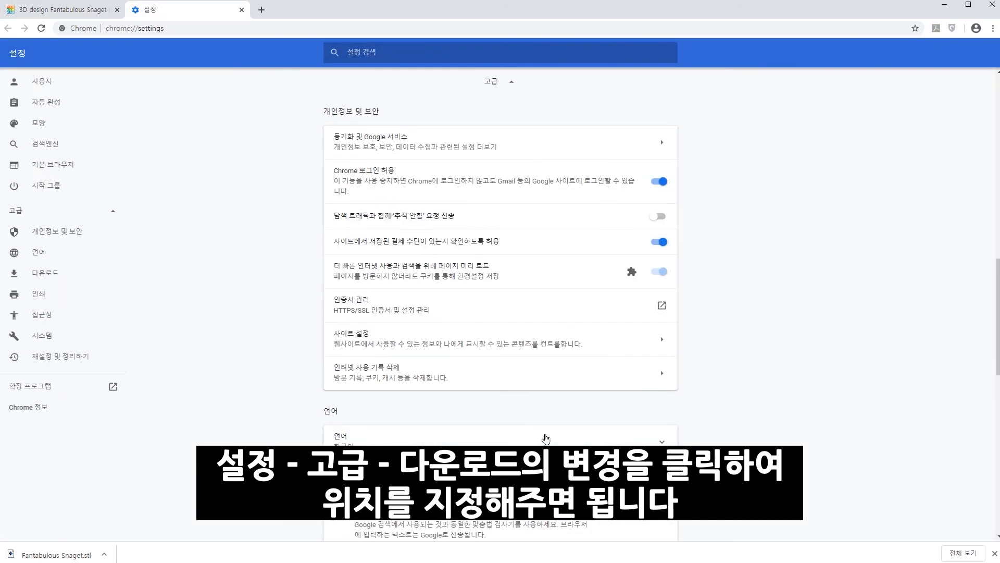
scroll(545, 438, "down", 7)
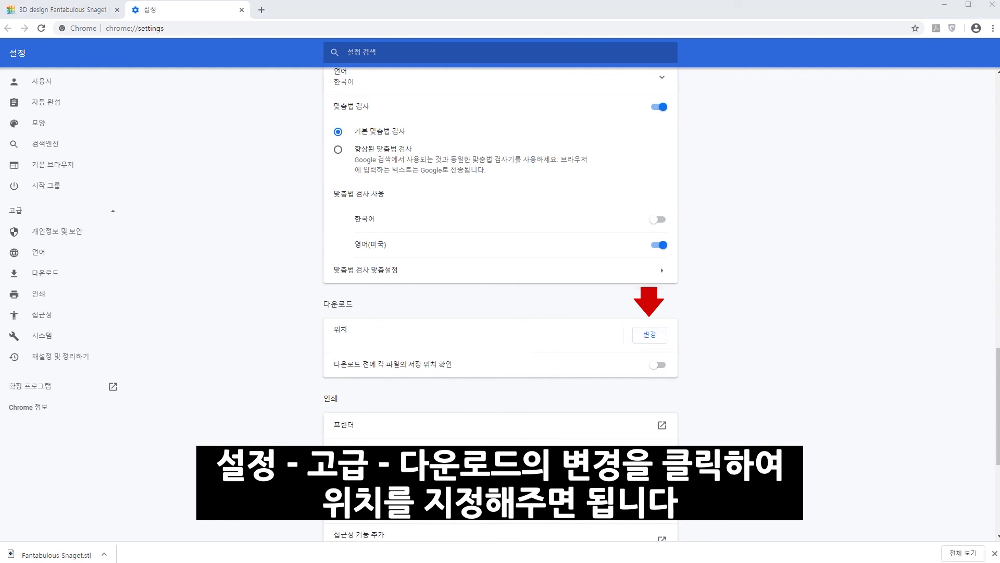
left_click(887, 349)
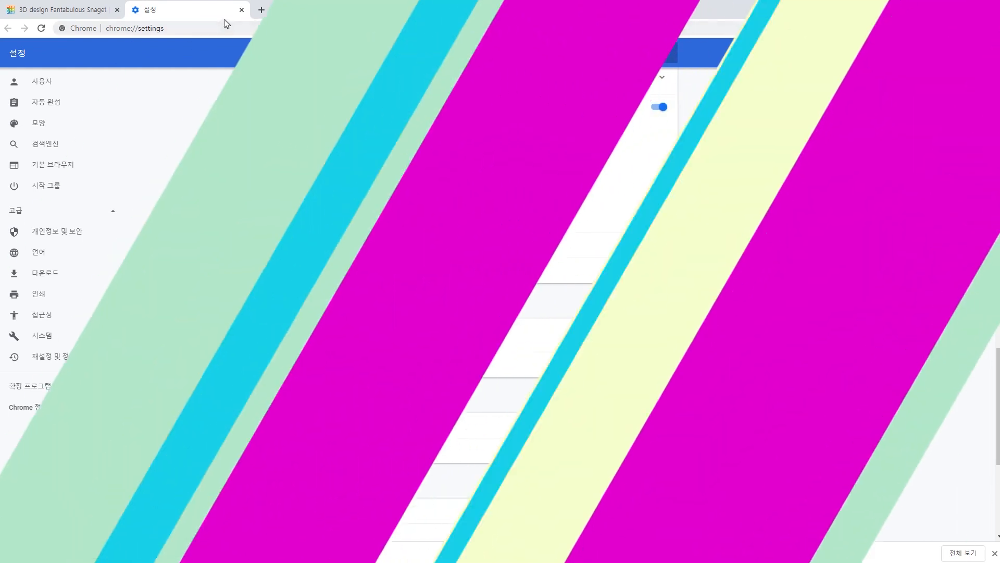